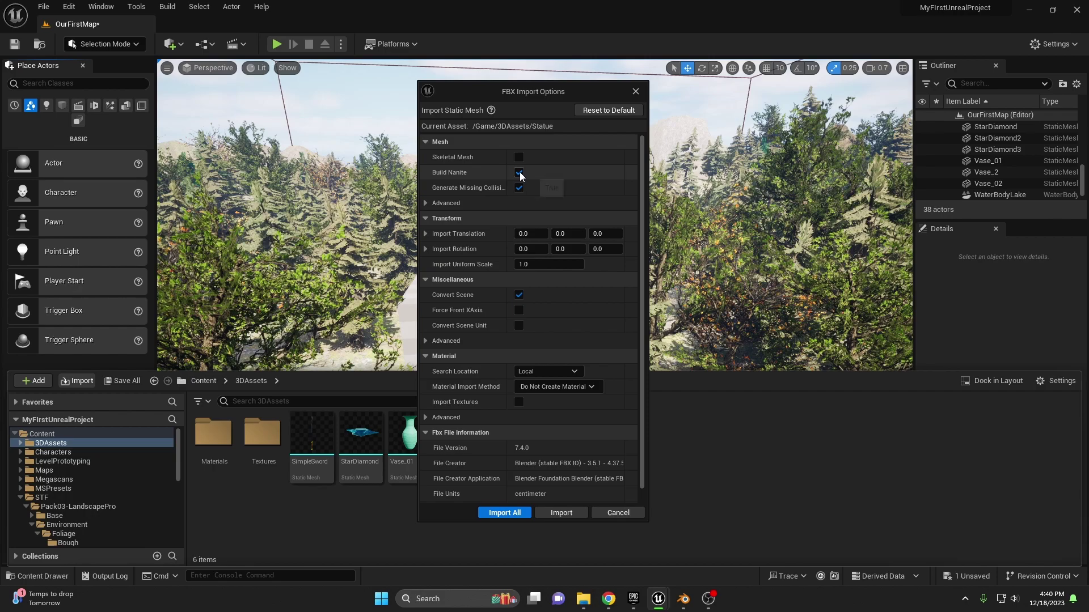
# - Import the Statue FBX as a static mesh with Build Nanite enabled and inspect it in the mesh editor
pyautogui.click(496, 513)
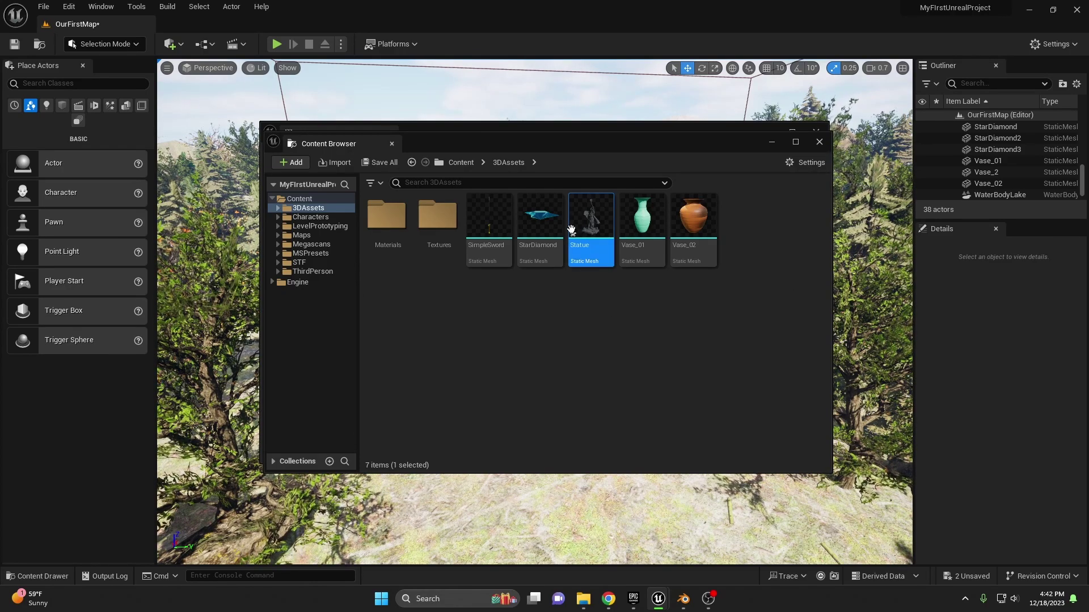
pyautogui.doubleClick(591, 209)
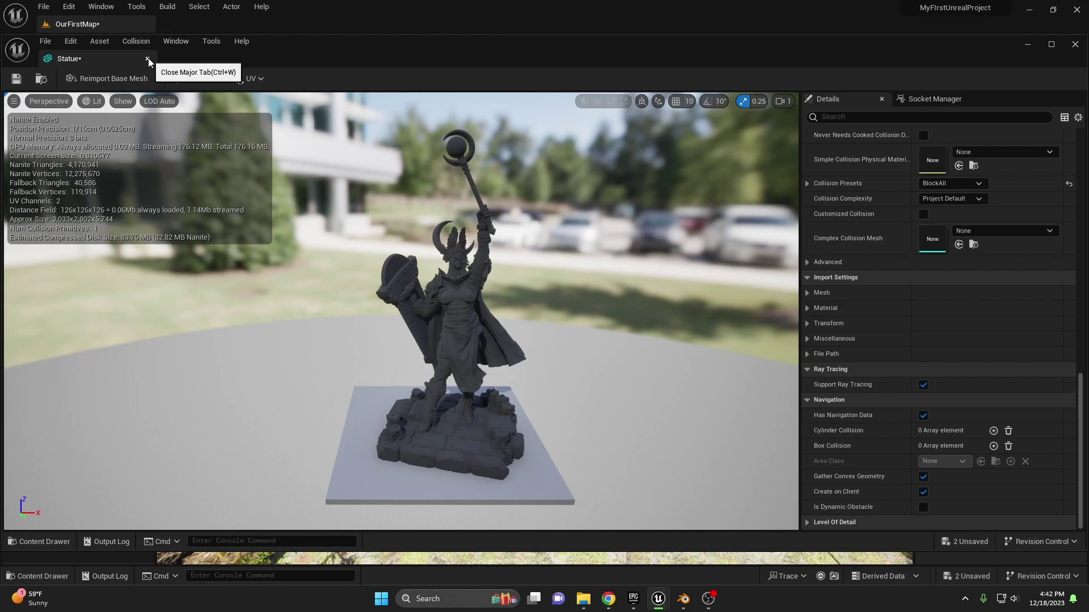
pyautogui.click(148, 58)
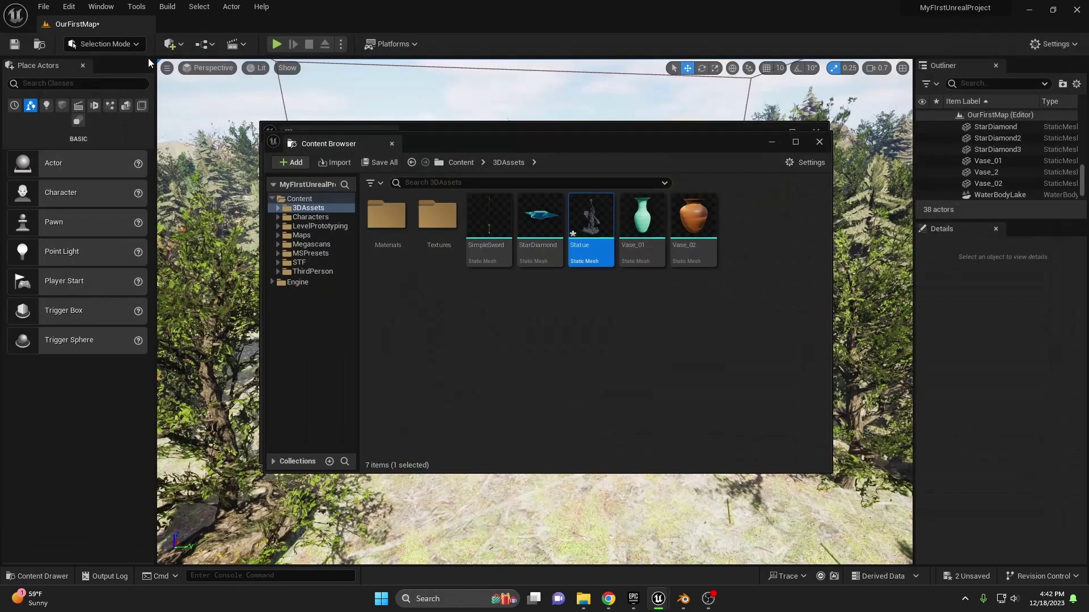
pyautogui.click(814, 134)
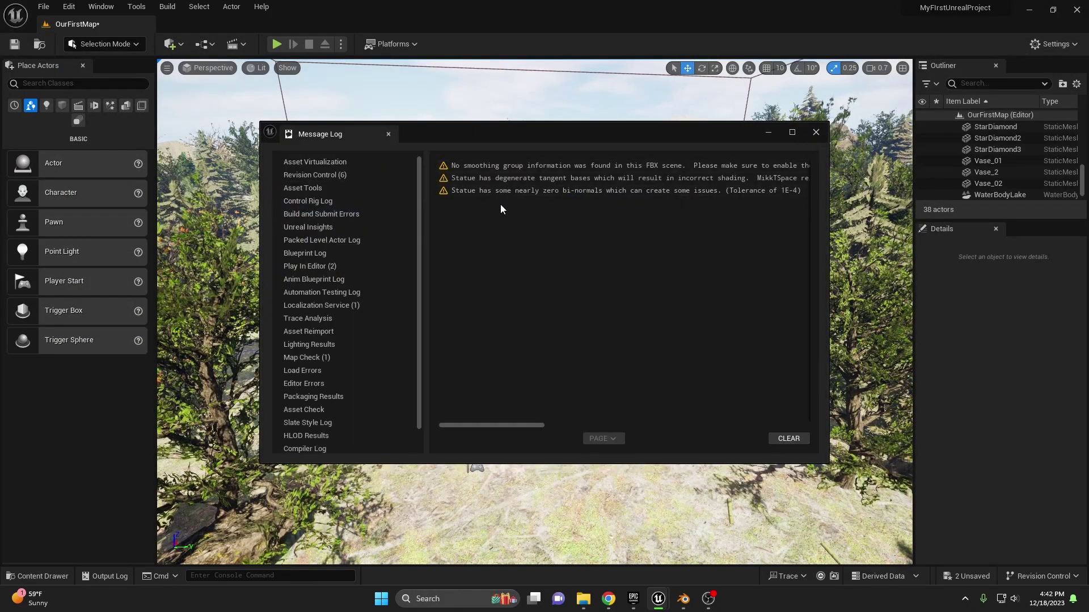
pyautogui.click(816, 132)
# - Place the Statue mesh from the 3DAssets folder on the open ground between the trees
pyautogui.moveTo(766, 191); pyautogui.dragTo(595, 244, button='right')
pyautogui.moveTo(764, 284); pyautogui.dragTo(764, 227, button='right')
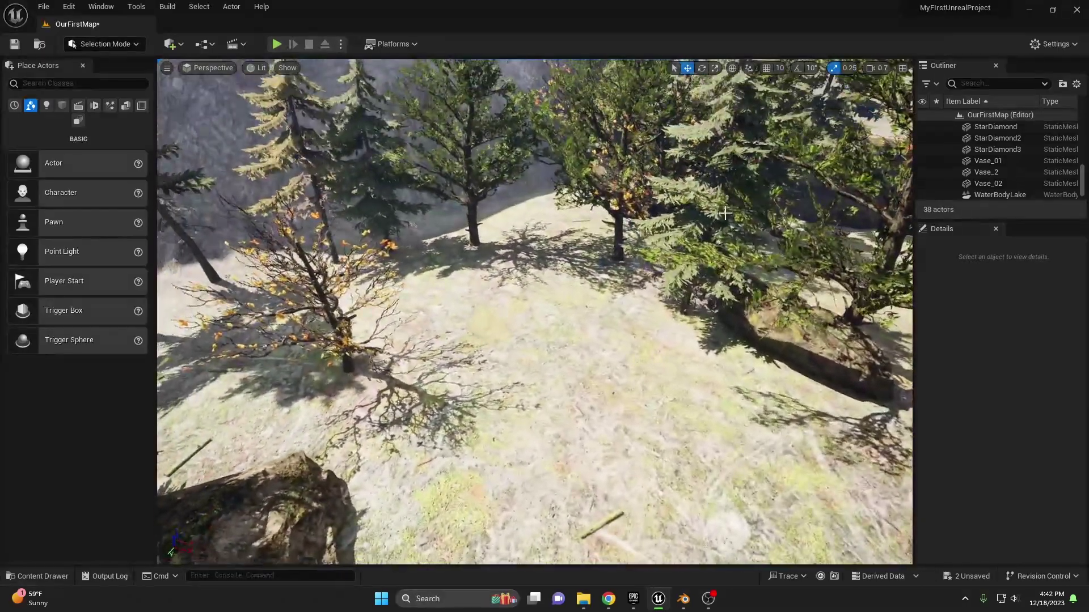
pyautogui.hotkey('ctrl', 'space')
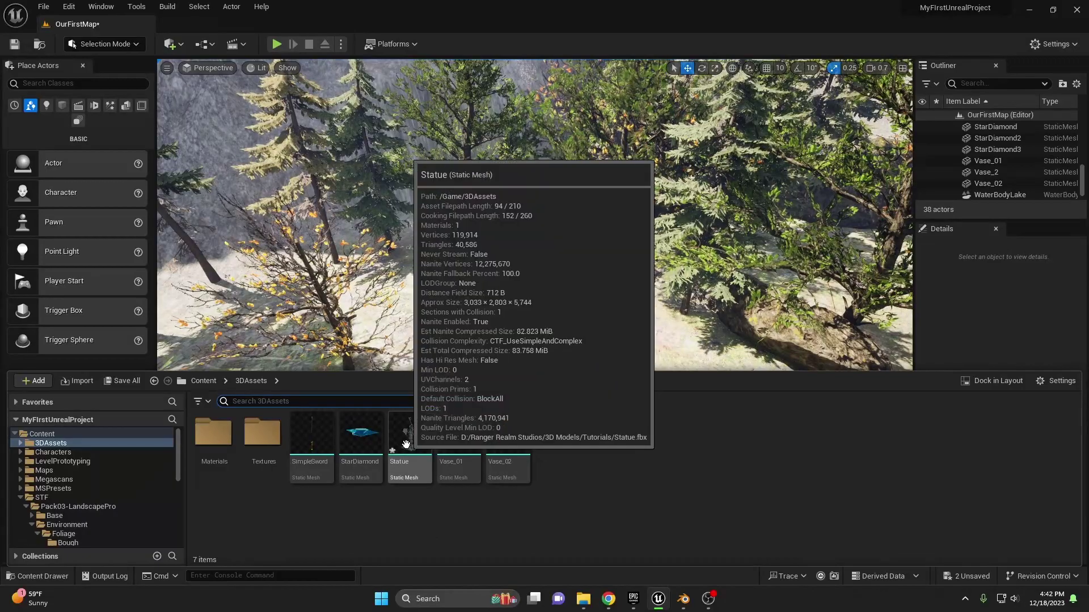
pyautogui.moveTo(414, 459); pyautogui.dragTo(517, 280)
pyautogui.moveTo(668, 341); pyautogui.dragTo(713, 392, button='right')
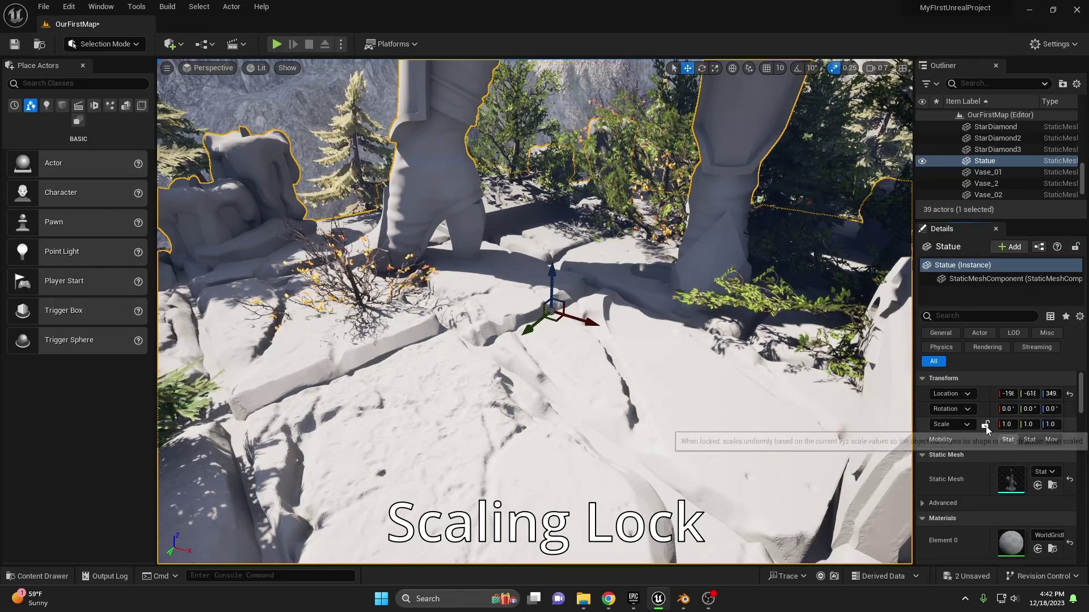
# - Lock the statue's scale proportions and set its uniform scale to 0.08
pyautogui.click(986, 425)
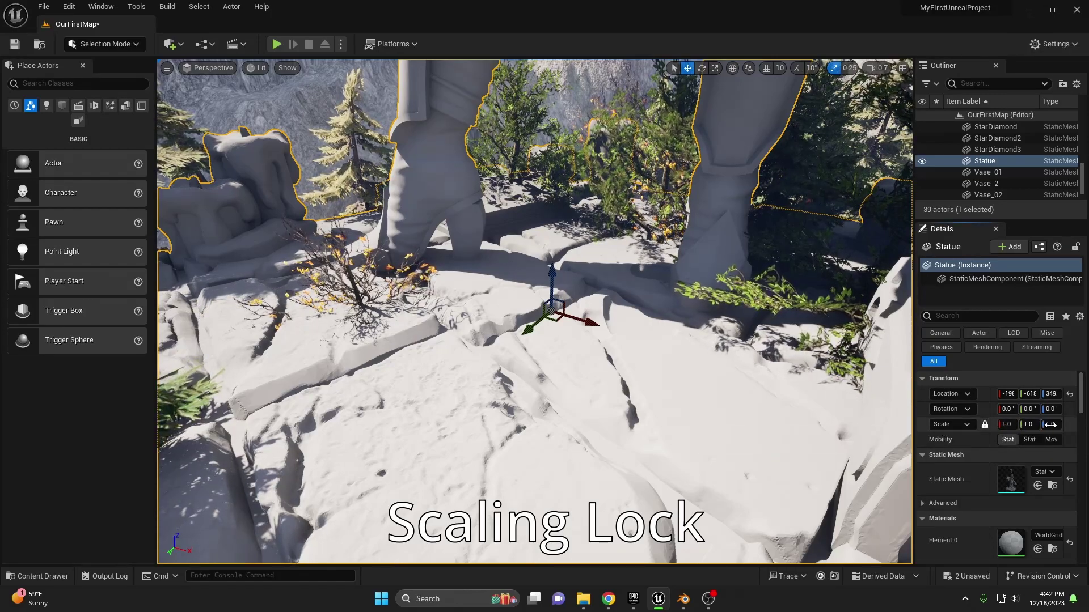
pyautogui.click(985, 426)
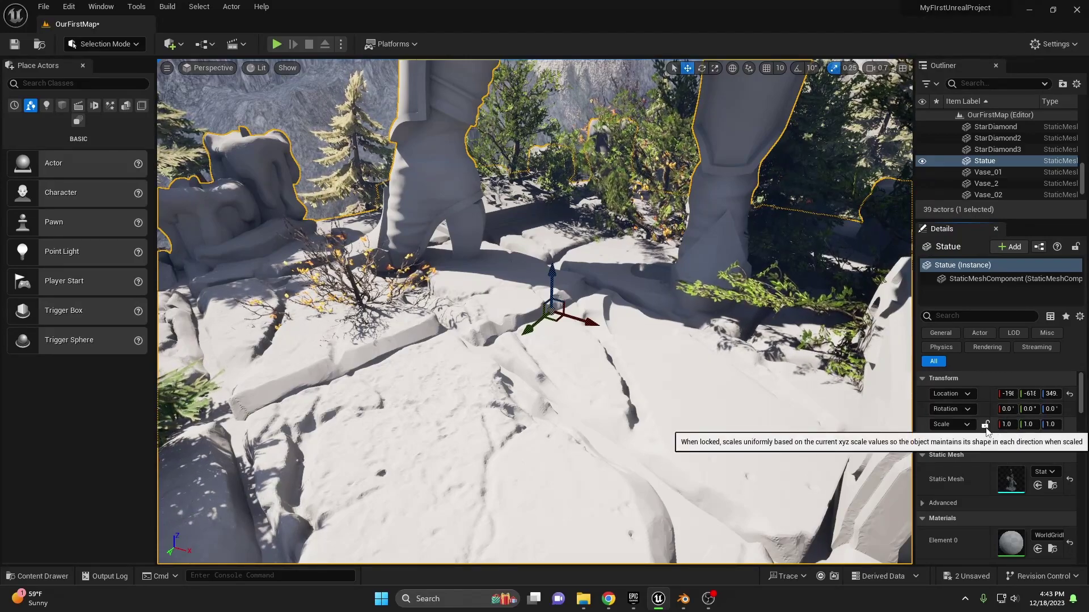
pyautogui.click(985, 426)
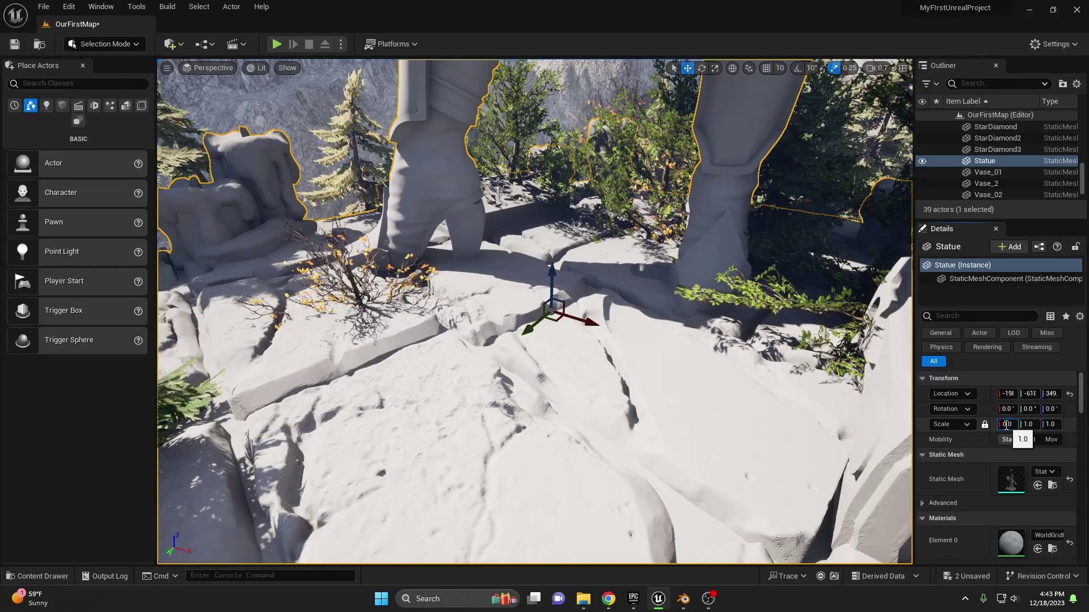
pyautogui.press('Return')
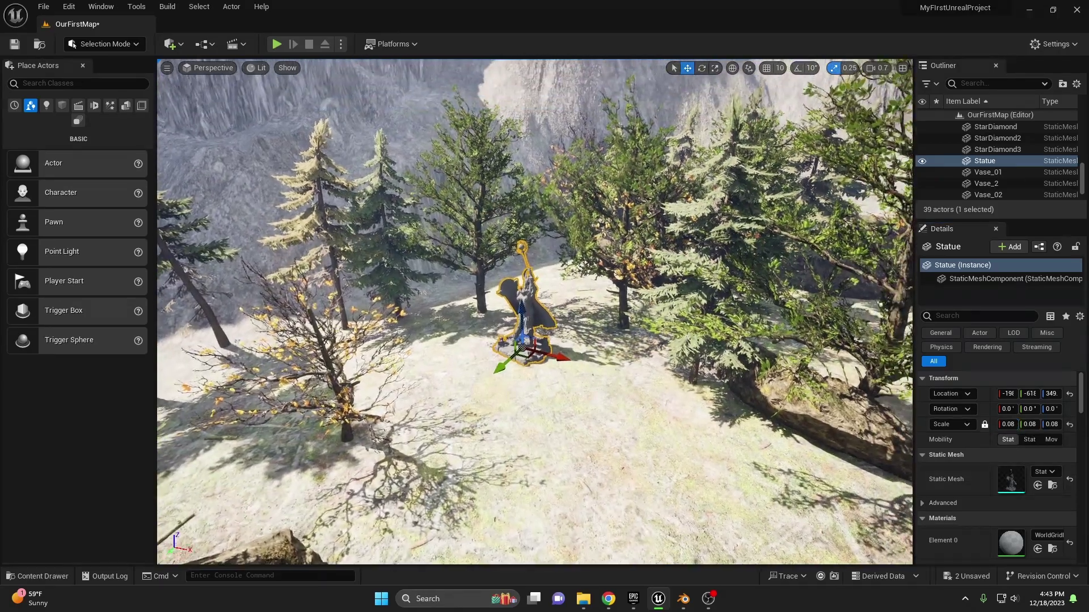
# - Move the scaled statue across the clearing and rotate it slightly about its vertical axis
pyautogui.press('w')
pyautogui.moveTo(561, 351); pyautogui.dragTo(564, 367, button='right')
pyautogui.moveTo(561, 351); pyautogui.dragTo(643, 398)
pyautogui.press('e')
pyautogui.moveTo(643, 398)
pyautogui.mouseDown(button='right')
pyautogui.moveTo(630, 409)
pyautogui.moveTo(652, 386)
pyautogui.mouseUp(button='right')
pyautogui.press('w')
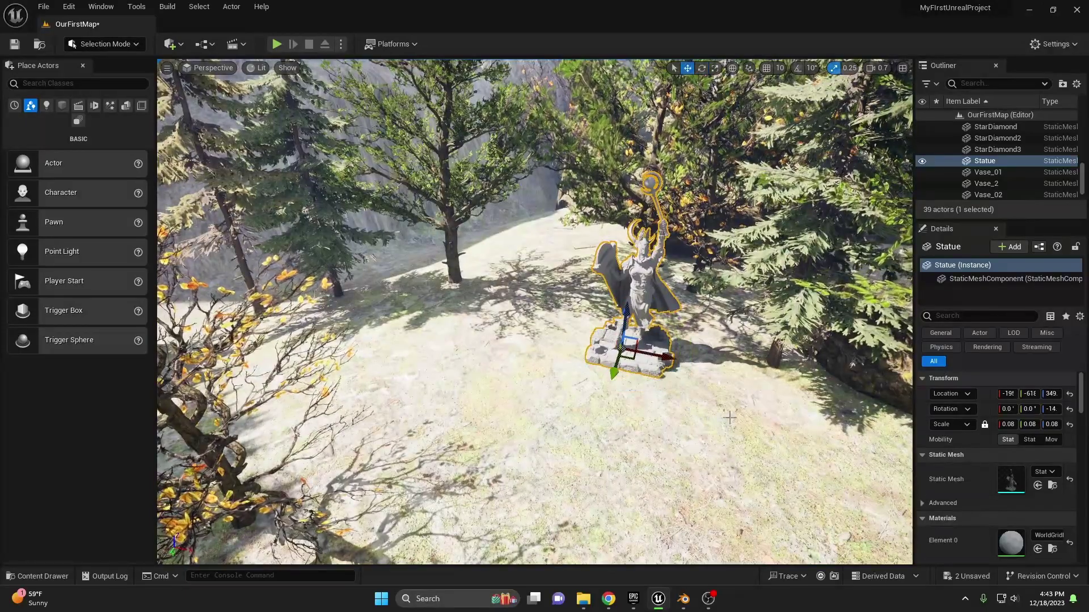
# - Duplicate the statue twice, arrange the copies around the clearing beside the original, and select all three statues
pyautogui.keyDown('alt'); pyautogui.moveTo(633, 360); pyautogui.dragTo(497, 356); pyautogui.keyUp('alt')
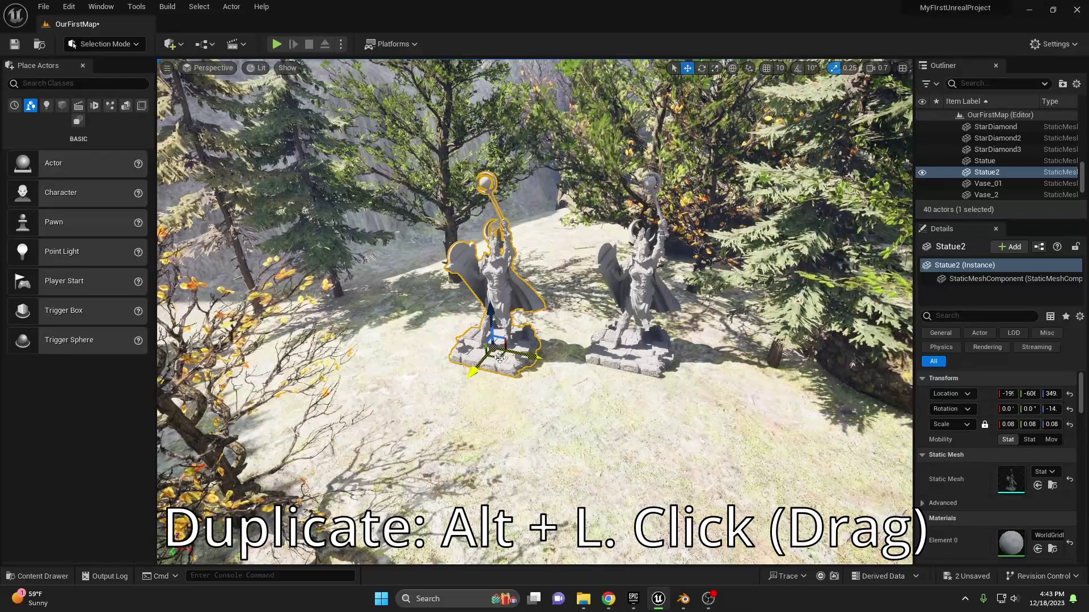
pyautogui.keyDown('alt'); pyautogui.moveTo(499, 358); pyautogui.dragTo(476, 332); pyautogui.keyUp('alt')
pyautogui.click(497, 338)
pyautogui.press('w')
pyautogui.keyDown('ctrl'); pyautogui.click(406, 394); pyautogui.keyUp('ctrl')
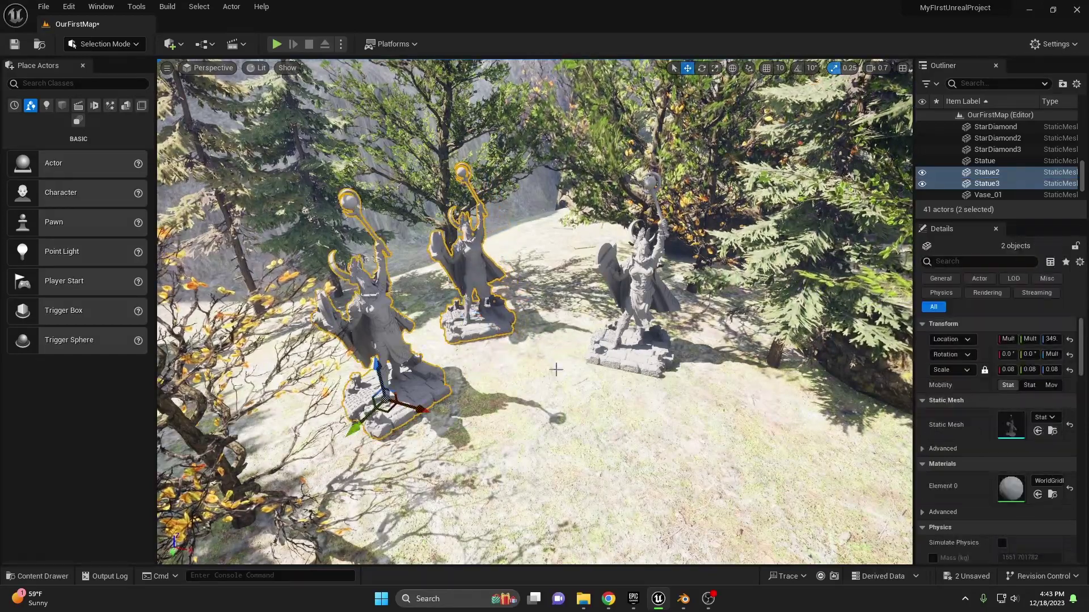
pyautogui.keyDown('ctrl'); pyautogui.click(628, 343); pyautogui.keyUp('ctrl')
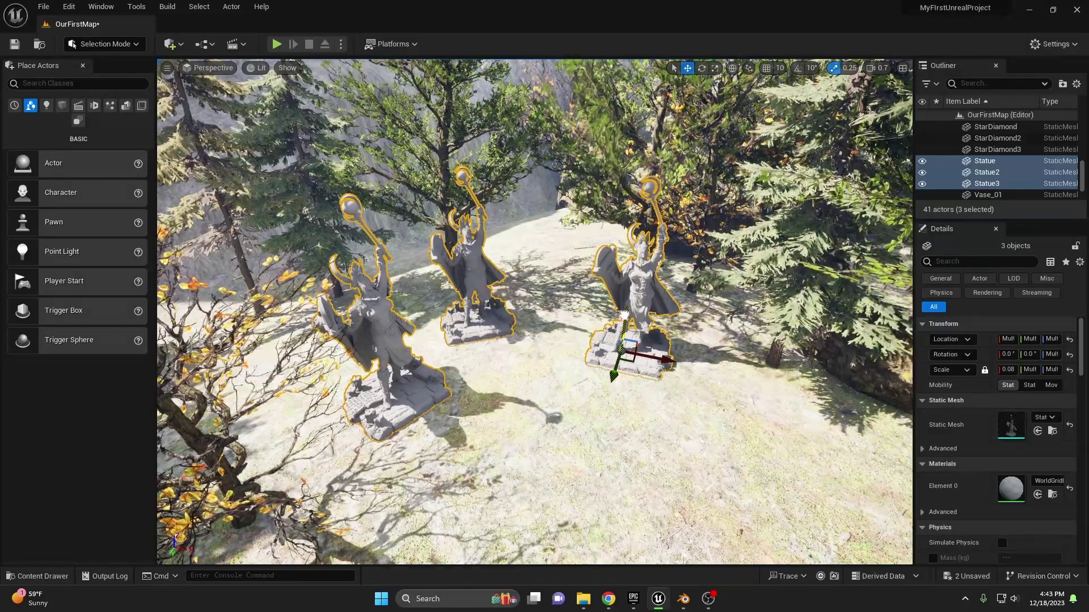
# - Duplicate the rear statue to the near side of the clearing and rotate the copy toward the circle's centre
pyautogui.click(474, 321)
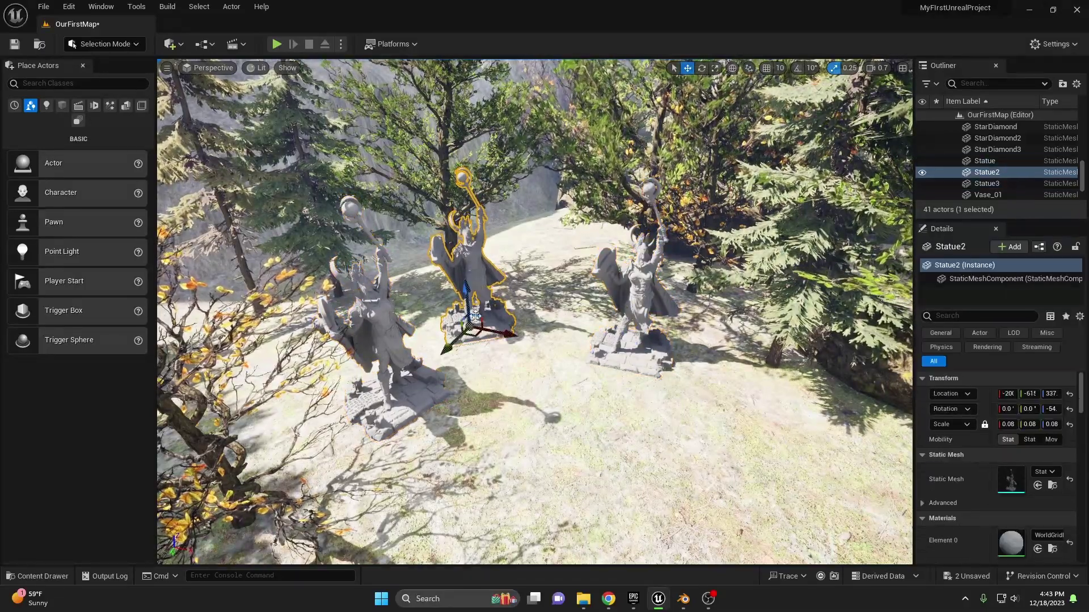
pyautogui.keyDown('alt'); pyautogui.moveTo(477, 335); pyautogui.dragTo(719, 498); pyautogui.keyUp('alt')
pyautogui.press('e')
pyautogui.moveTo(623, 532); pyautogui.dragTo(677, 471)
pyautogui.press('w')
pyautogui.press('e')
# - Fine-tune the original statue and Statue3 so the four statues form a circle facing inward
pyautogui.click(636, 364)
pyautogui.click(433, 401)
pyautogui.moveTo(447, 414); pyautogui.dragTo(444, 420)
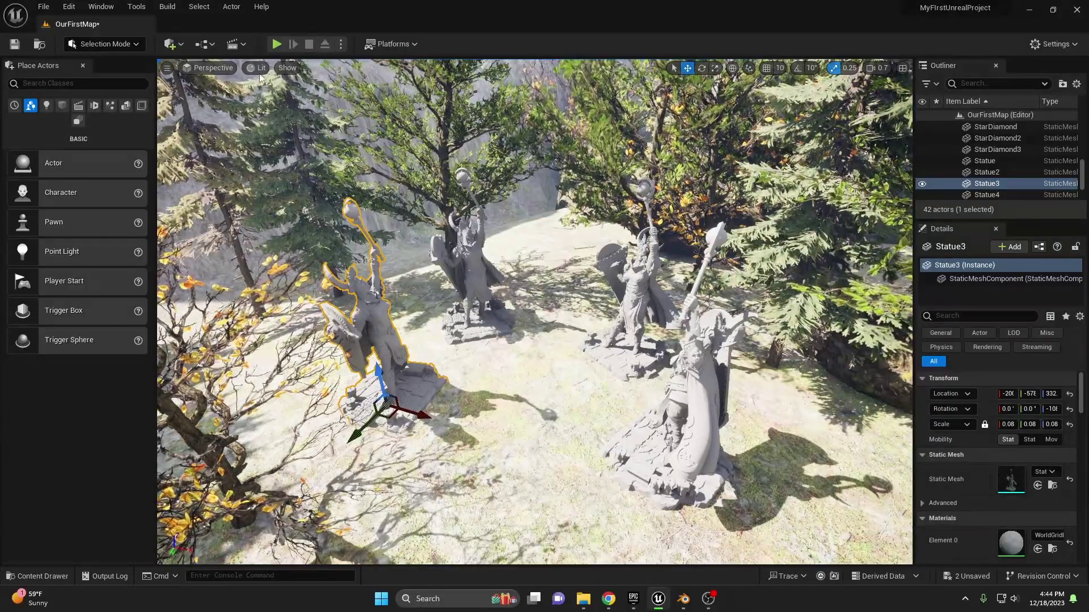
# - Play the level and walk the character among the four statues to check their appearance and size
pyautogui.click(276, 44)
pyautogui.press('w')
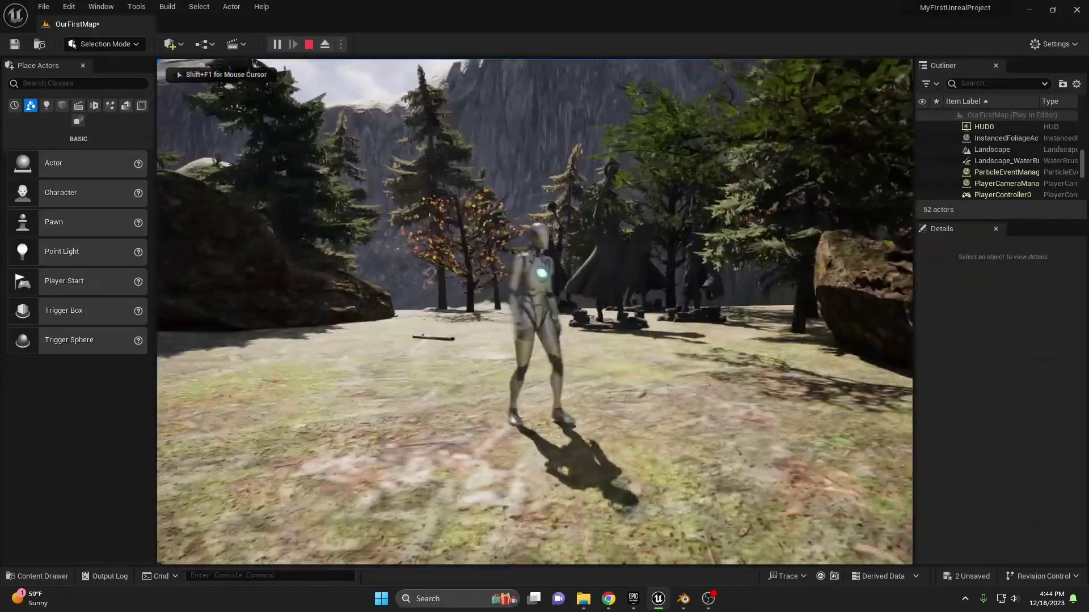
pyautogui.press('d')
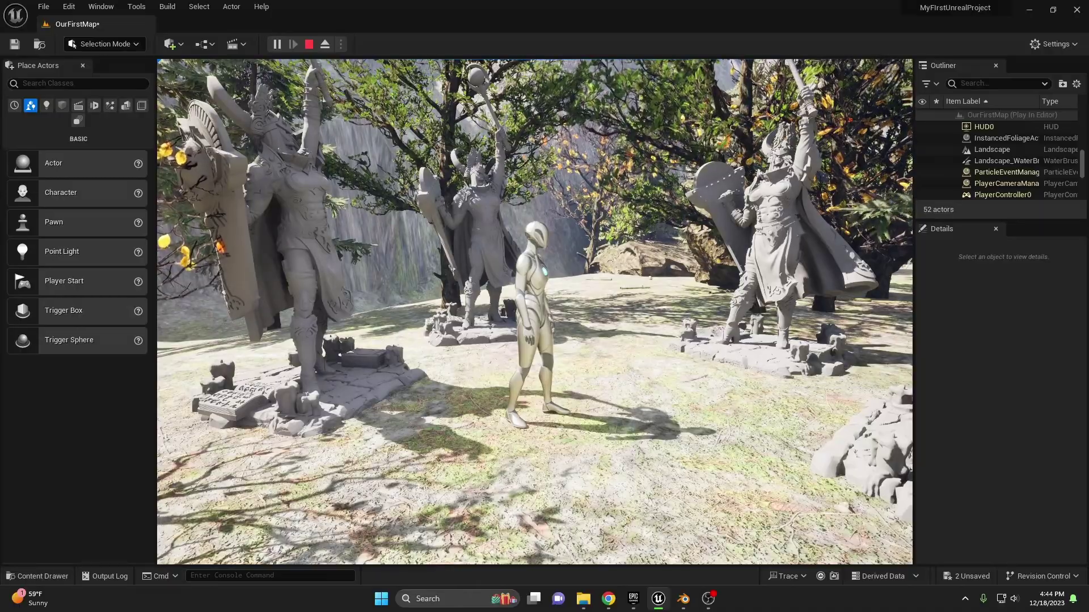
pyautogui.press('w')
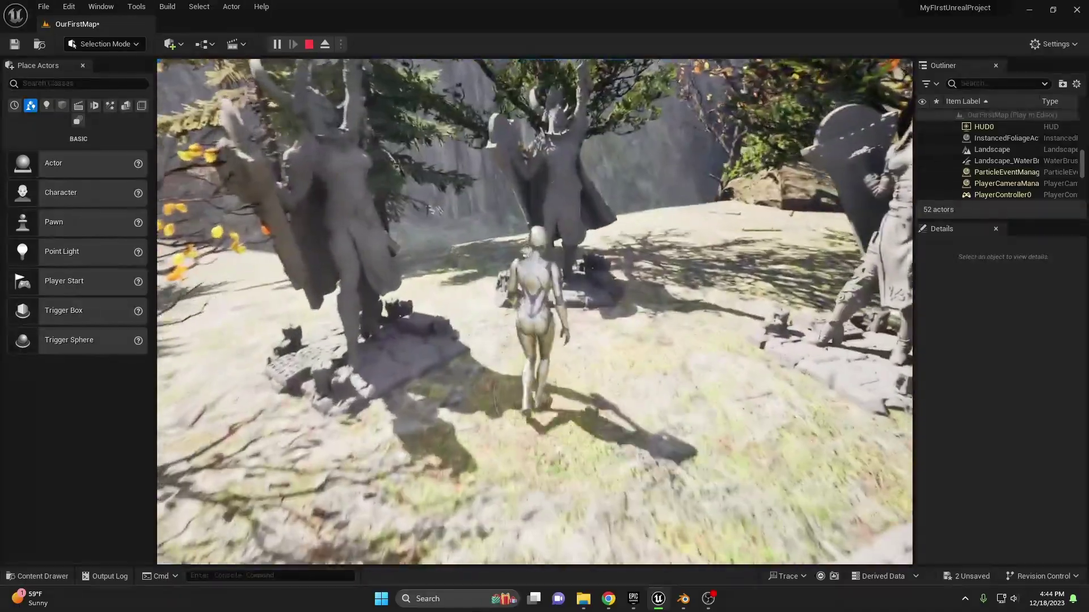
pyautogui.press('w')
pyautogui.press('s')
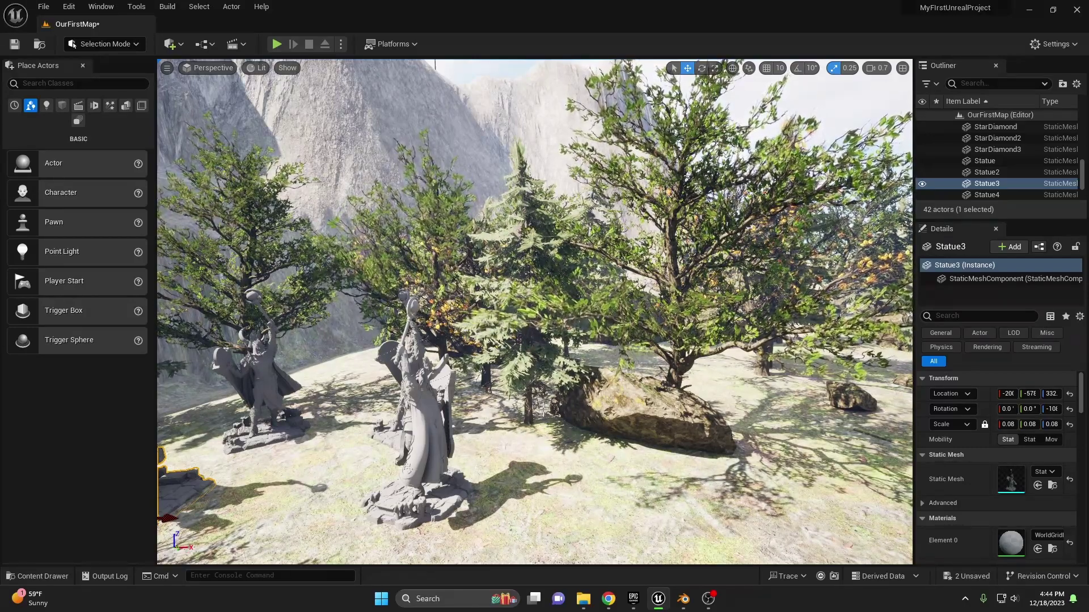
# - Browse the project content to the STF Pack03-LandscapePro Environment folder
pyautogui.press('s')
pyautogui.moveTo(583, 465); pyautogui.dragTo(675, 476, button='right')
pyautogui.press('w')
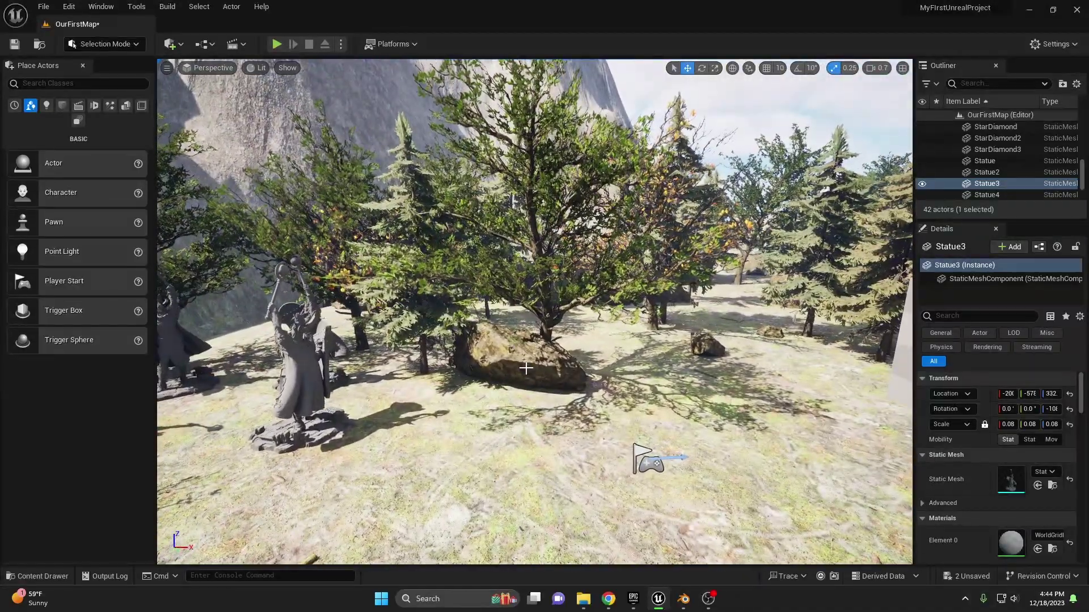
pyautogui.click(437, 504)
pyautogui.press('space')
pyautogui.hotkey('ctrl', 'space')
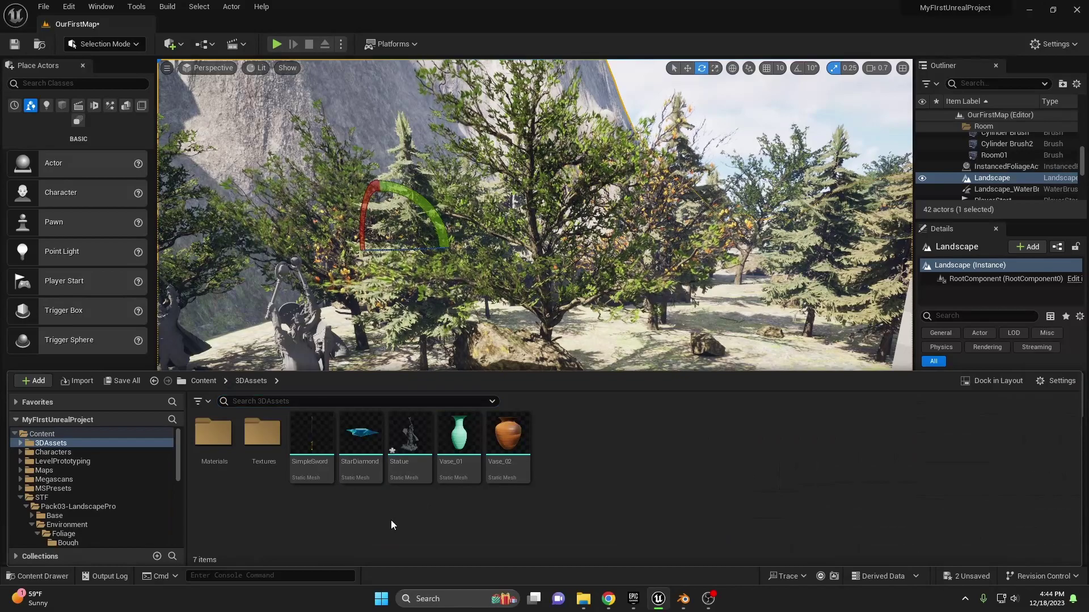
pyautogui.click(41, 498)
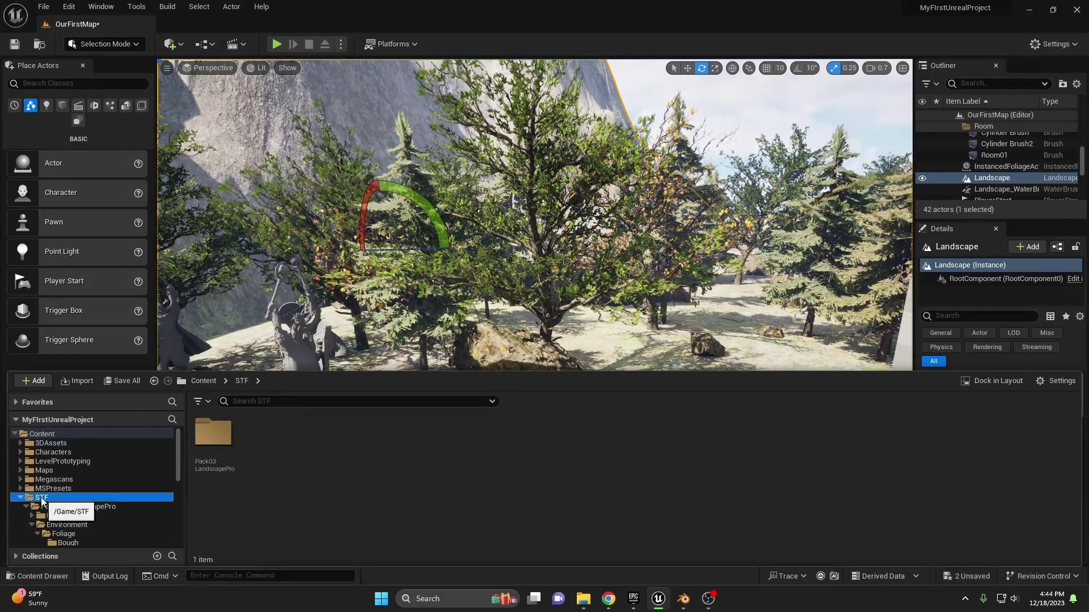
pyautogui.doubleClick(204, 438)
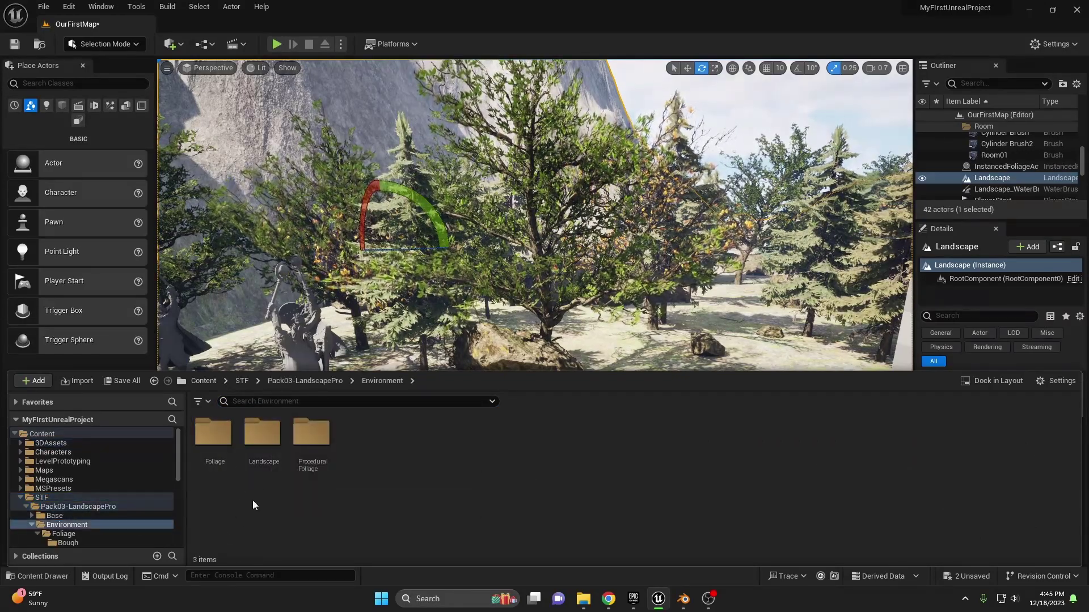
pyautogui.doubleClick(264, 442)
pyautogui.doubleClick(213, 434)
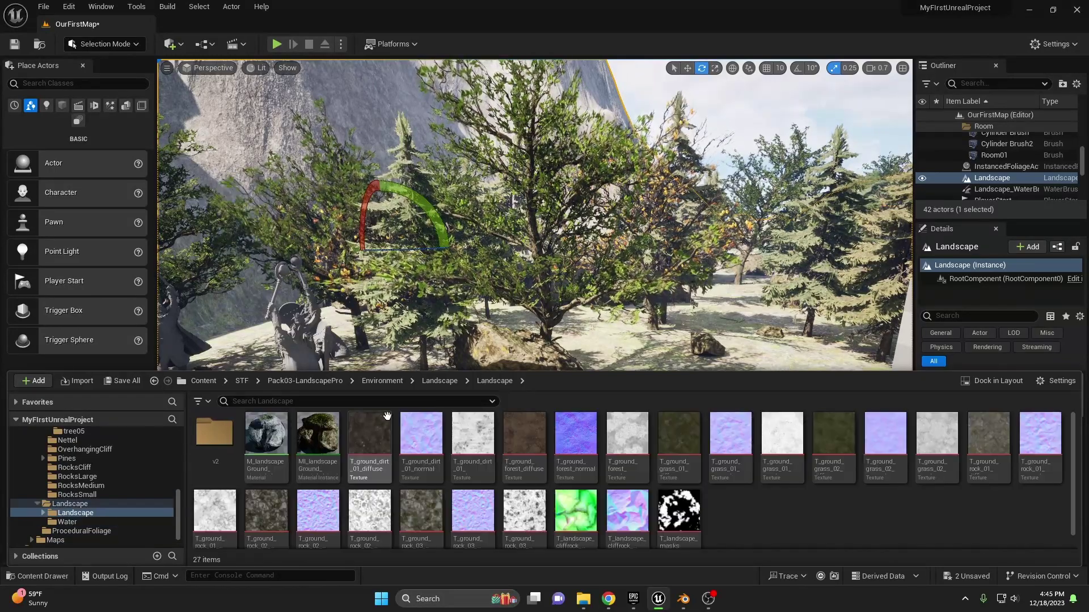
pyautogui.click(381, 380)
# - Enable Nanite support on the SM_cliffrock01_lod00 mesh in Foliage's RocksLarge folder and apply the changes
pyautogui.doubleClick(213, 436)
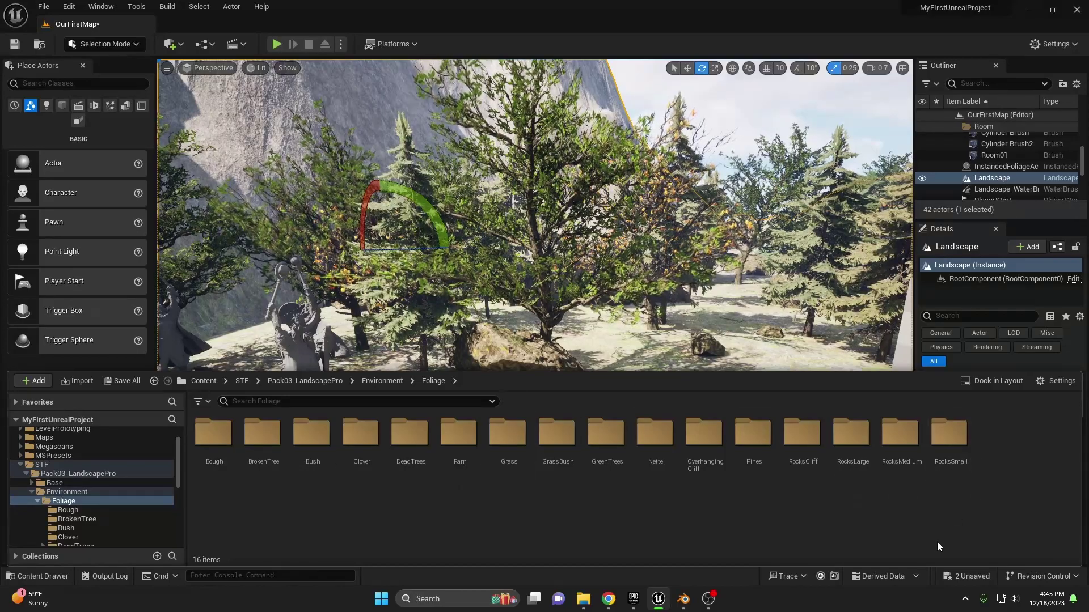
pyautogui.doubleClick(850, 434)
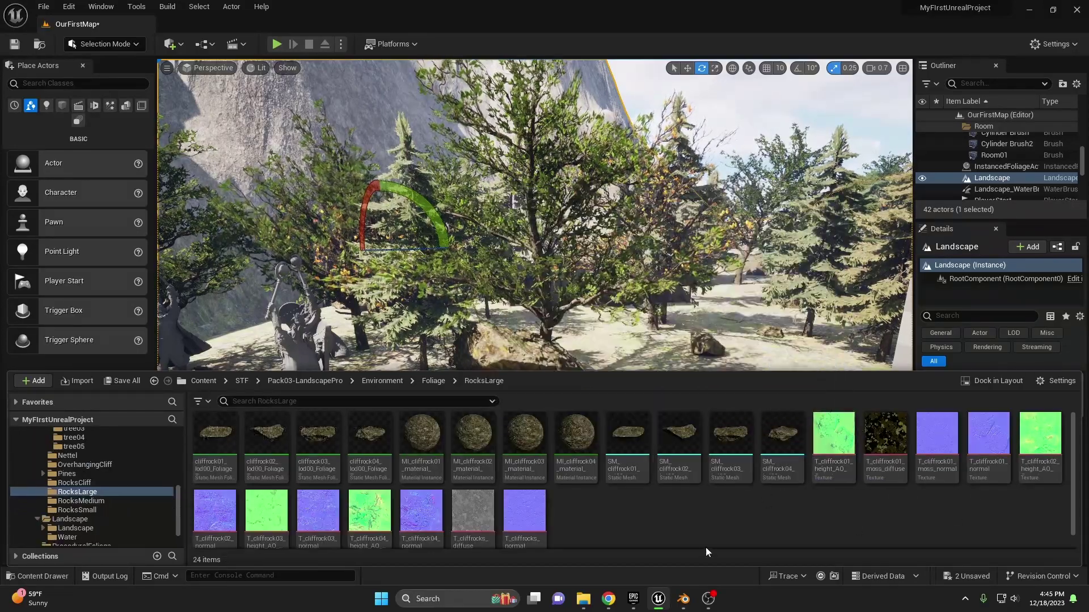
pyautogui.click(621, 443)
pyautogui.doubleClick(622, 444)
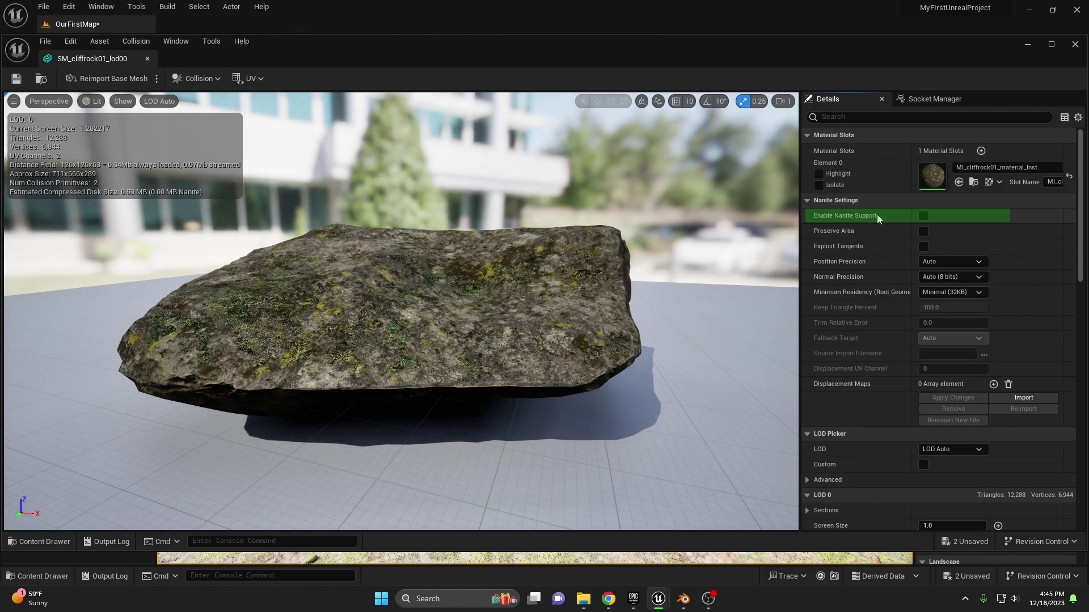
pyautogui.click(147, 59)
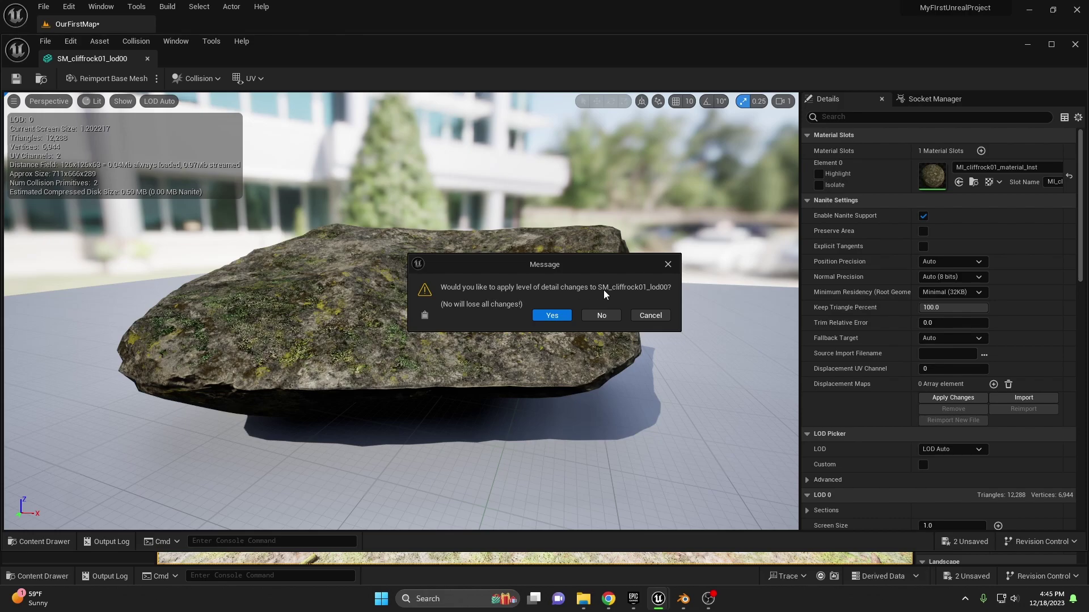
pyautogui.click(557, 320)
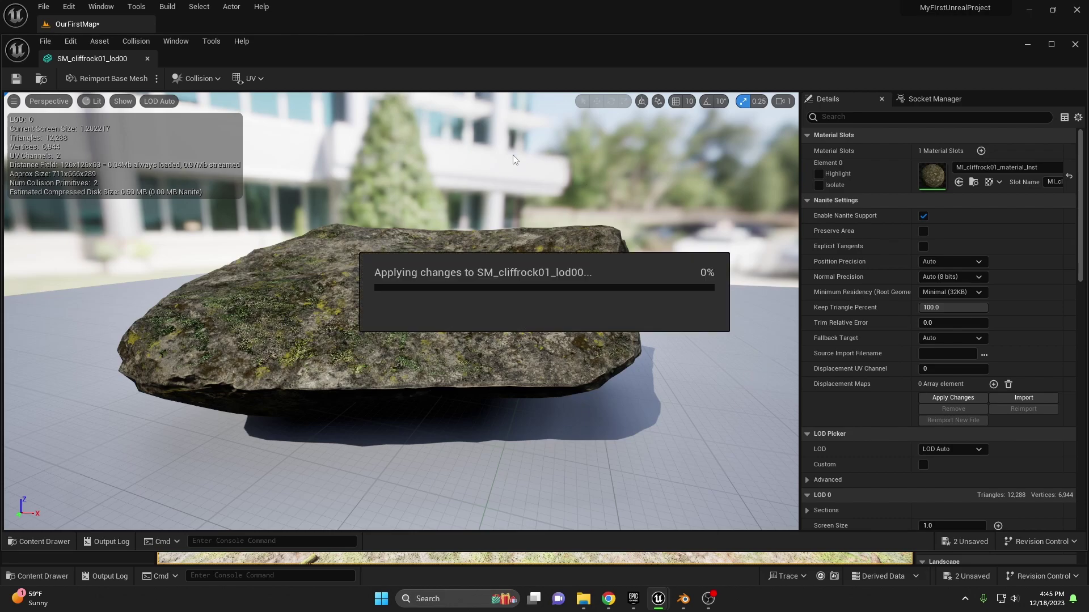
pyautogui.hotkey('alt', 'F4')
# - Enable Nanite support on the SM_cliffrock02_lod00 mesh and apply the changes while closing it
pyautogui.hotkey('ctrl', 'space')
pyautogui.doubleClick(680, 443)
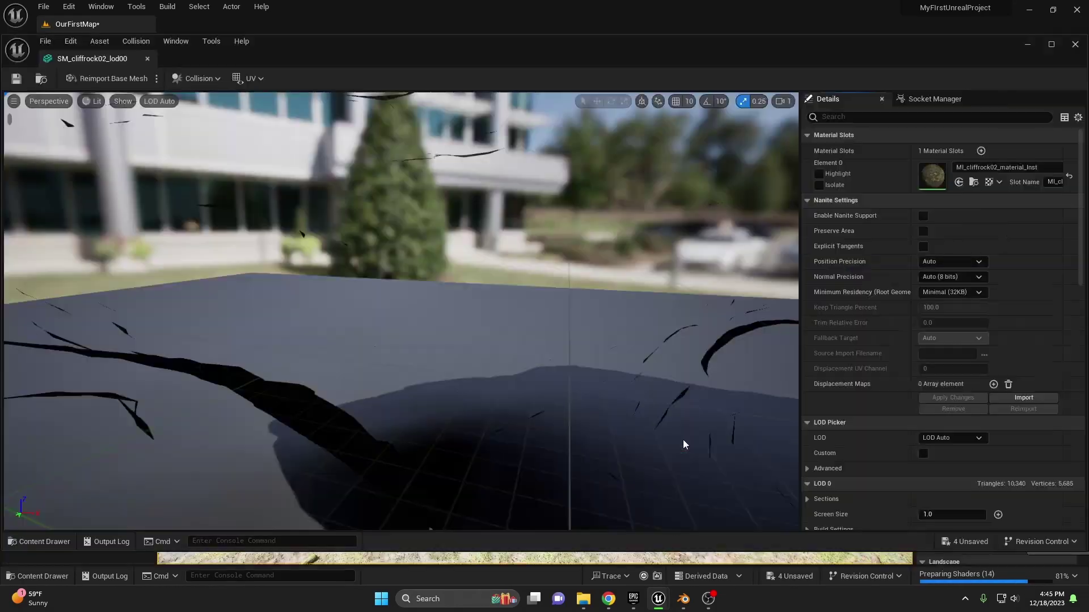
pyautogui.scroll(-5, 365, 254)
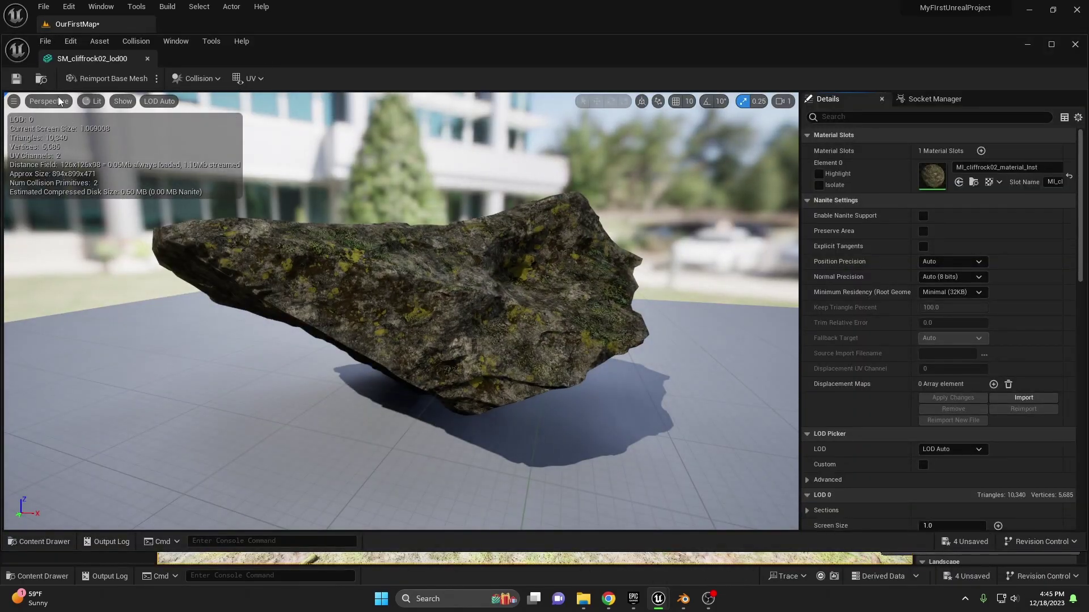
pyautogui.click(923, 216)
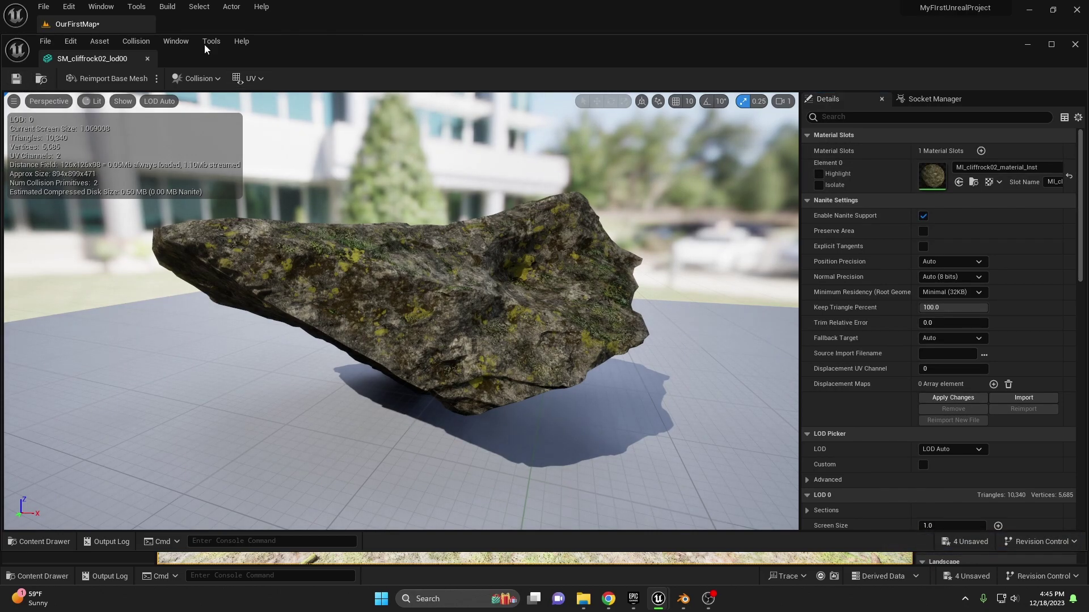
pyautogui.click(148, 58)
pyautogui.click(552, 313)
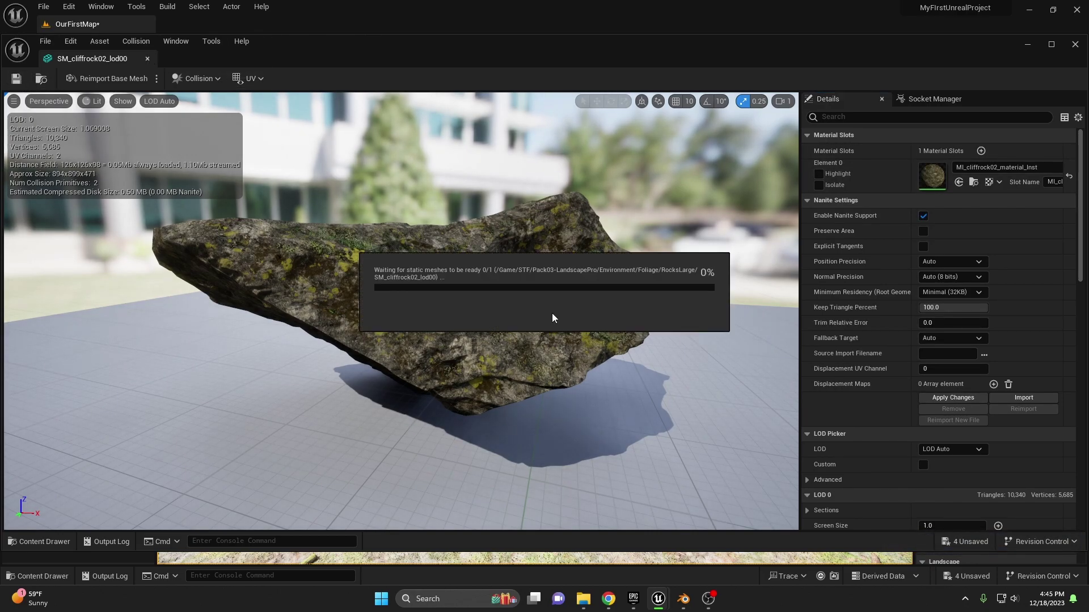
# - Enable Nanite support on the SM_cliffrock03_lod00 mesh and apply the changes while closing it
pyautogui.doubleClick(744, 433)
pyautogui.click(923, 216)
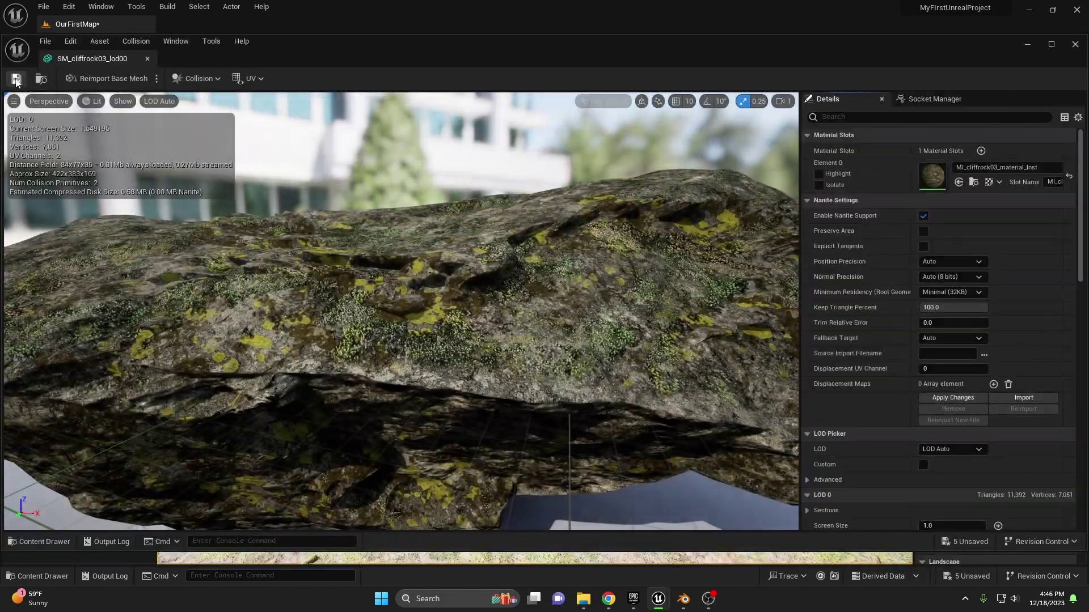
pyautogui.click(148, 59)
pyautogui.click(552, 314)
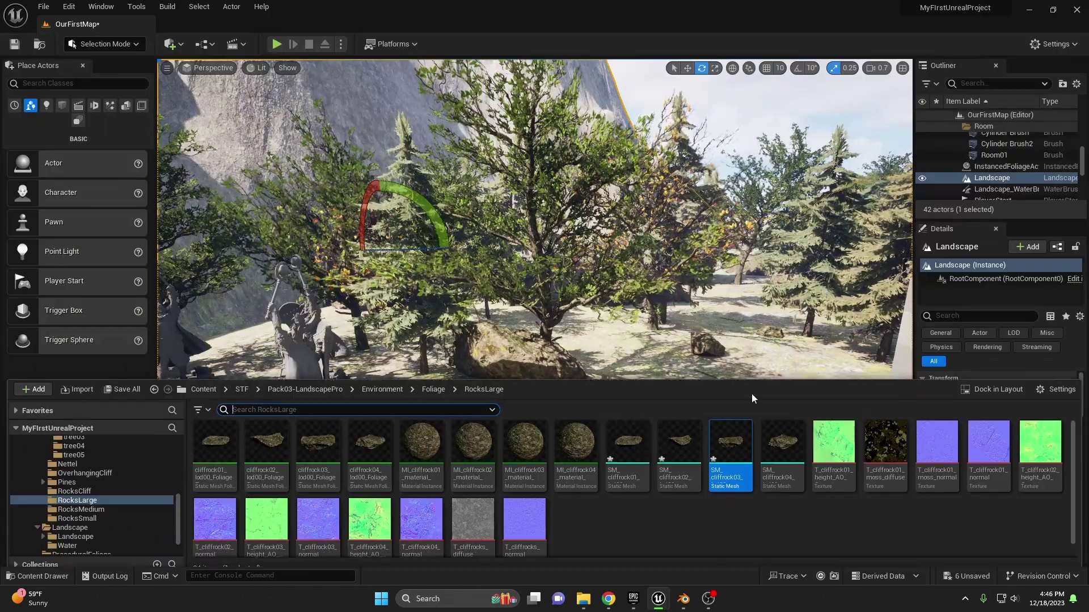
# - Enable Nanite support on the SM_cliffrock04_lod00 mesh and apply the changes while closing it
pyautogui.doubleClick(784, 436)
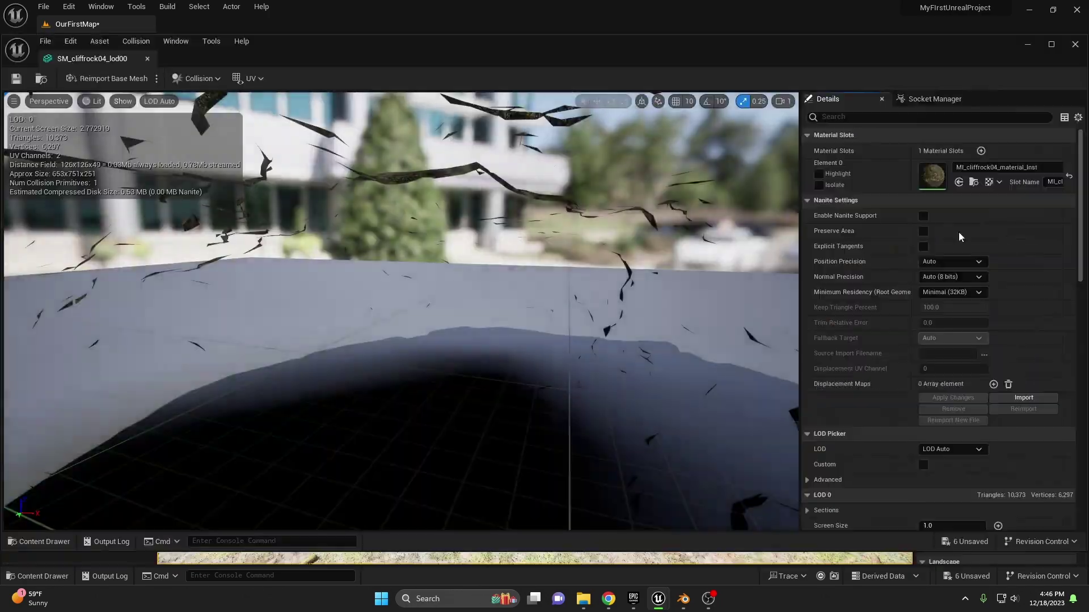
pyautogui.click(923, 216)
pyautogui.click(148, 59)
pyautogui.click(560, 315)
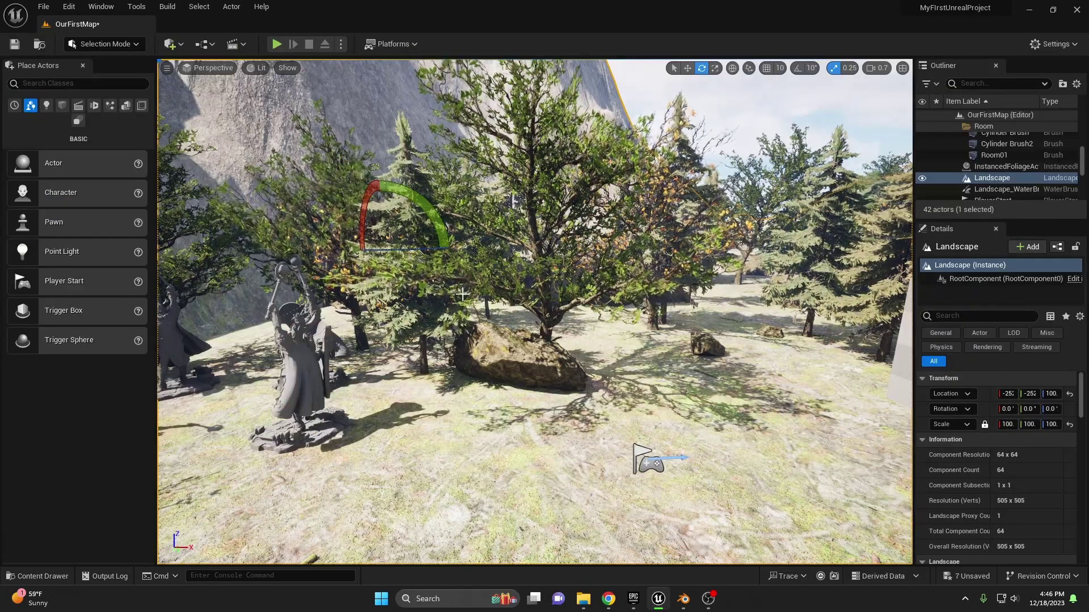
# - Enable Nanite support on the SM_bush01 foliage mesh and save all modified assets together with the level
pyautogui.hotkey('ctrl', 'space')
pyautogui.click(63, 518)
pyautogui.doubleClick(730, 443)
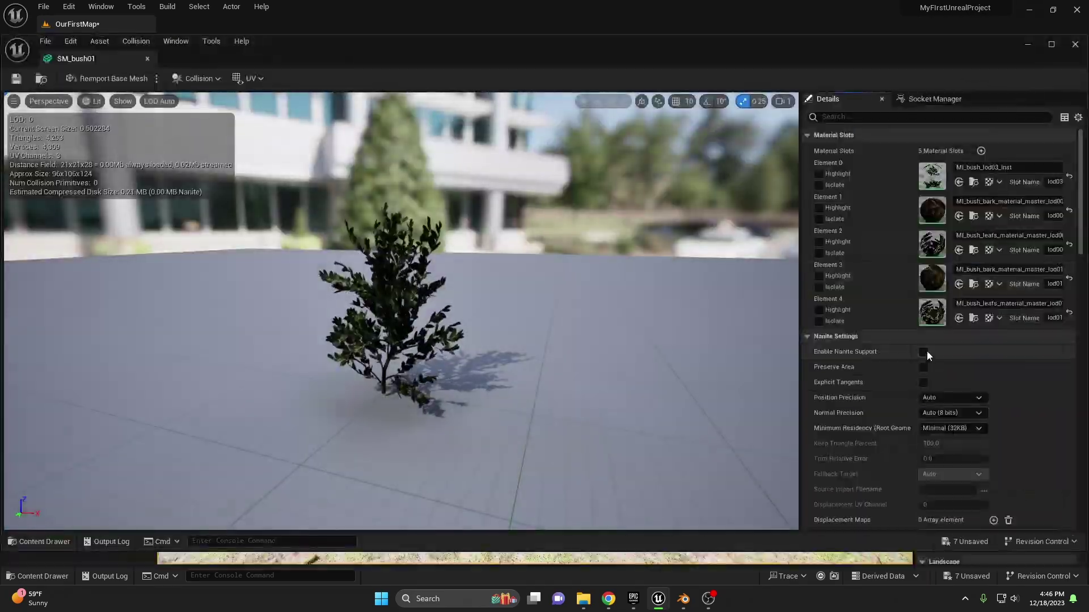
pyautogui.click(924, 352)
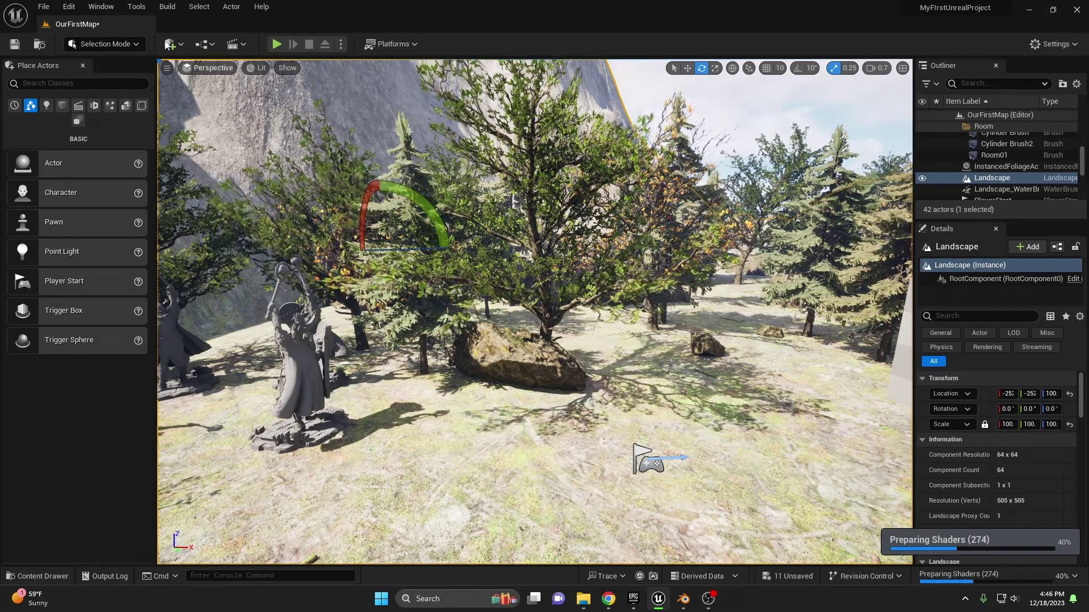
pyautogui.click(46, 7)
pyautogui.click(63, 151)
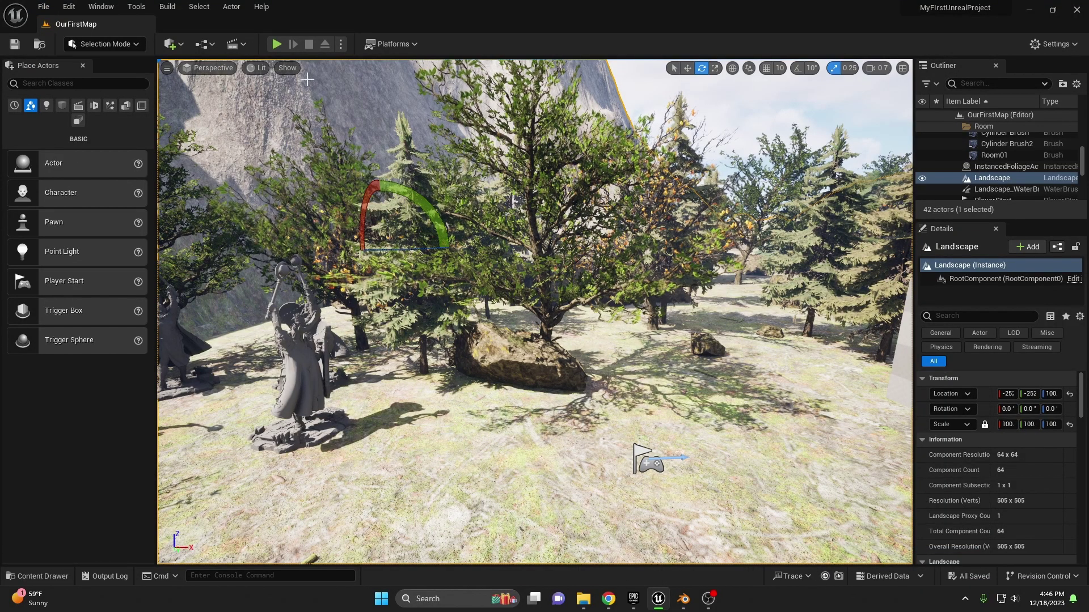
# - Play the level and run the character around the rocks, trees and statues to check their look, then stop playing
pyautogui.hotkey('alt', 'p')
pyautogui.press('w')
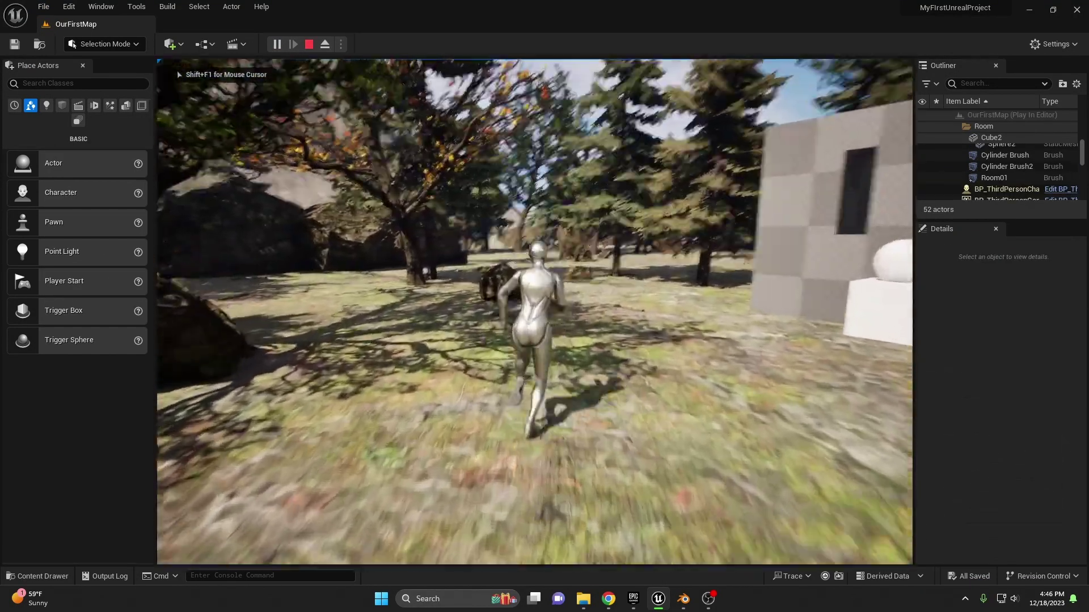
pyautogui.press('w')
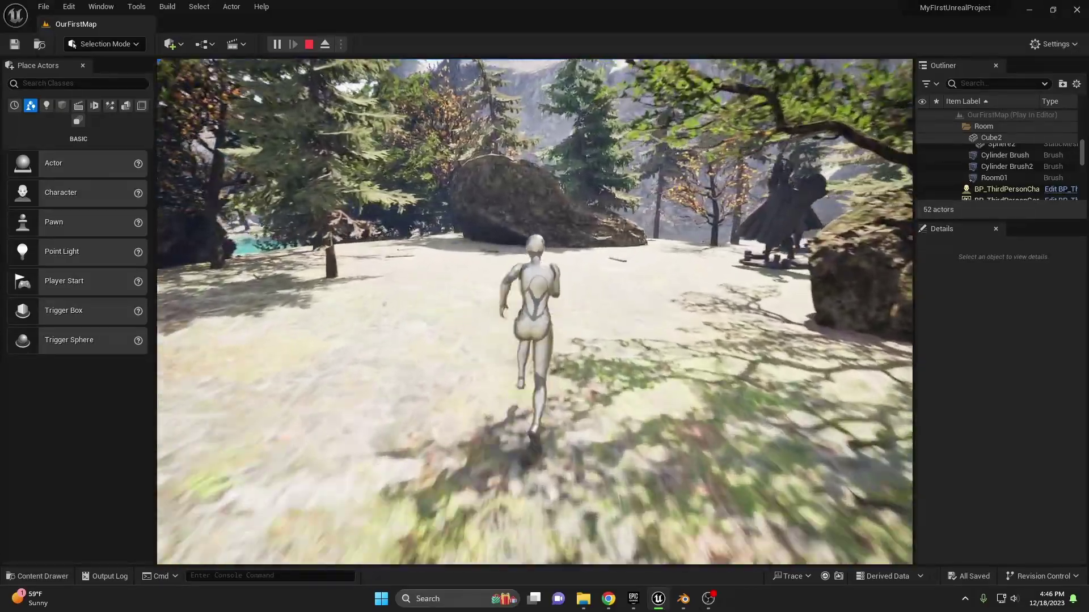
pyautogui.press('d')
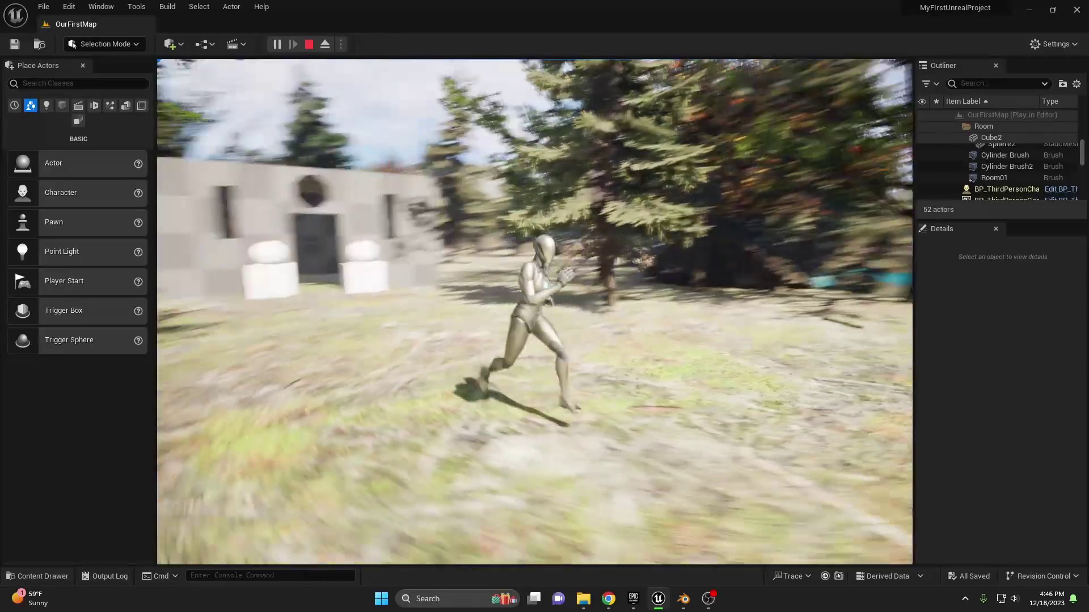
pyautogui.press('s')
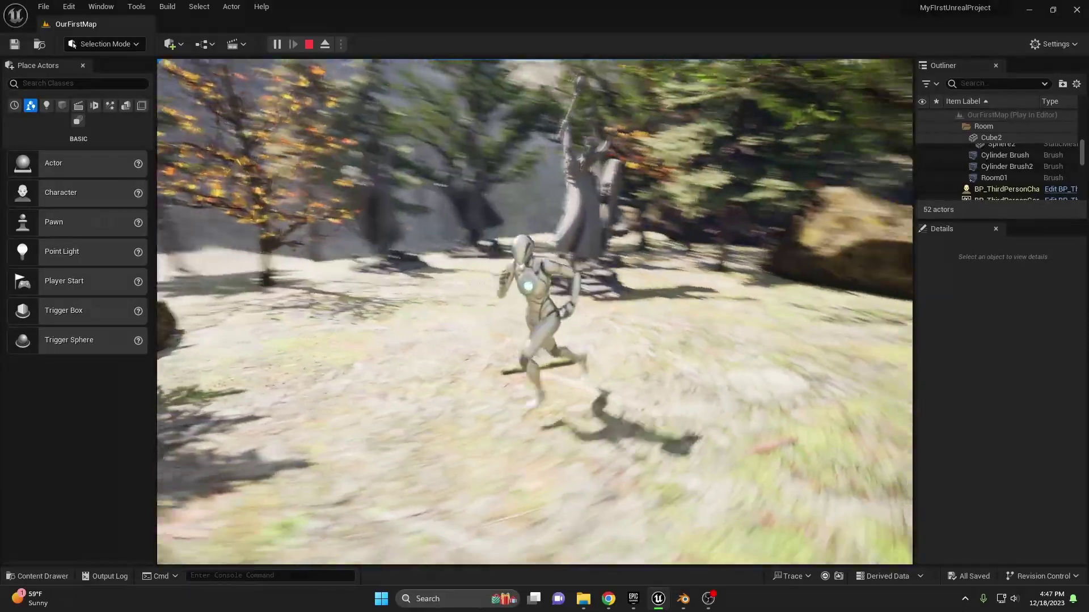
pyautogui.press('Escape')
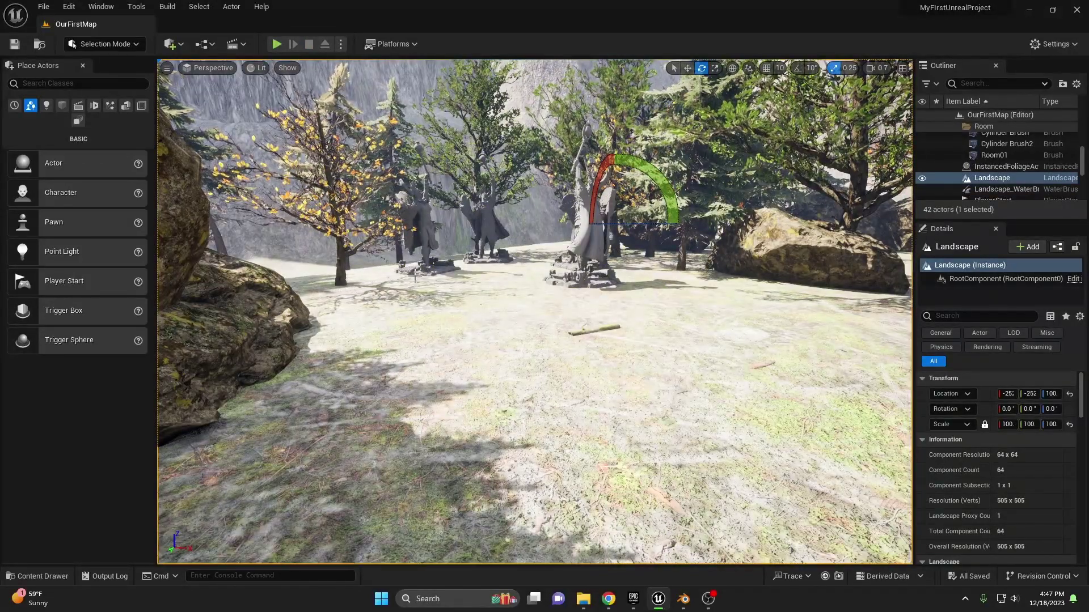
# - Show the level in the Nanite Clusters visualization and look at the large rock close up
pyautogui.click(253, 66)
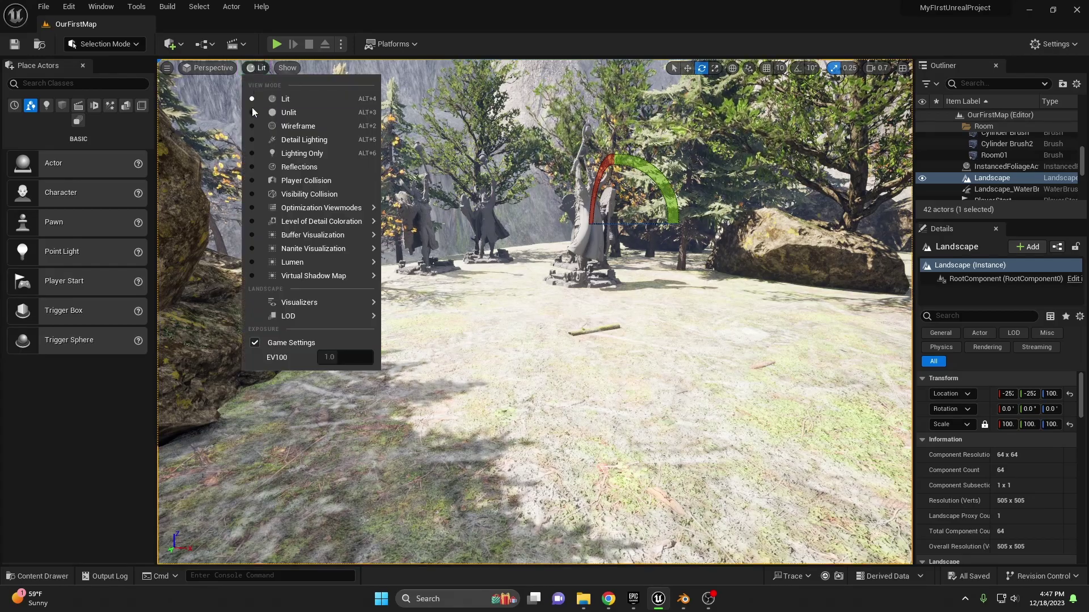
pyautogui.moveTo(335, 251)
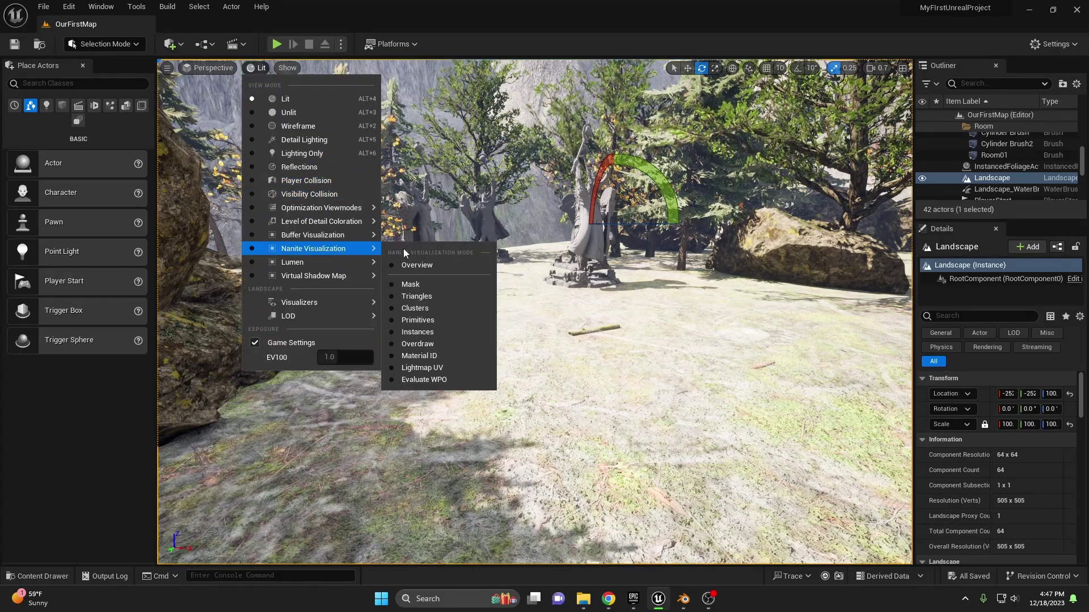
pyautogui.click(422, 308)
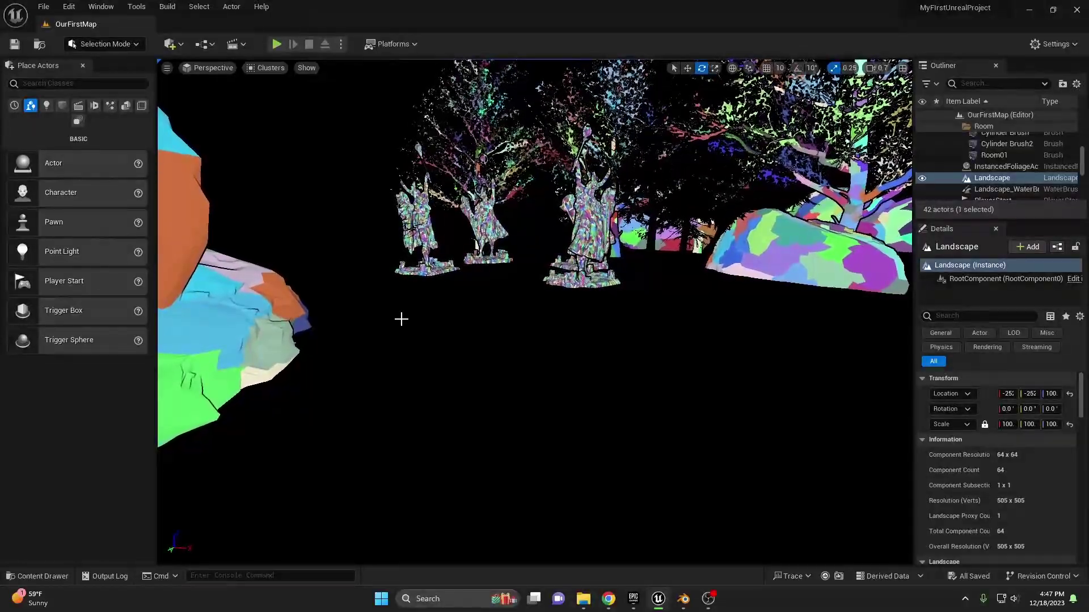
pyautogui.moveTo(656, 341); pyautogui.dragTo(491, 323, button='right')
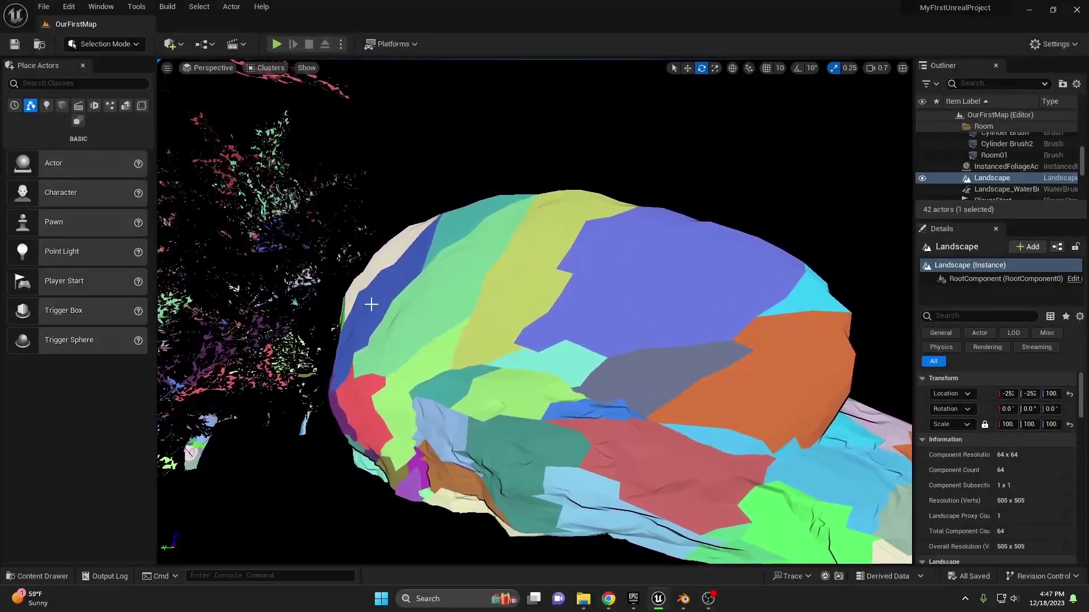
pyautogui.moveTo(546, 384); pyautogui.dragTo(711, 389, button='right')
pyautogui.moveTo(543, 378); pyautogui.dragTo(391, 391, button='right')
# - Examine the Nanite clusters on the four statues from close up and from farther away
pyautogui.press('w')
pyautogui.scroll(-1, 544, 377)
pyautogui.scroll(-5, 543, 378)
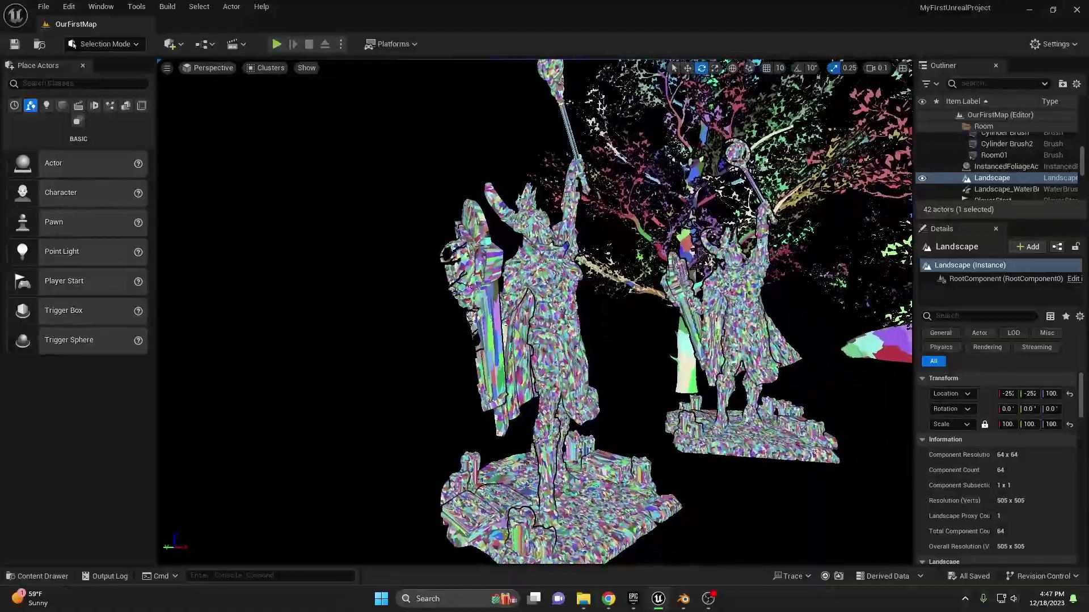
pyautogui.press('w')
pyautogui.scroll(1, 543, 377)
pyautogui.press('w')
pyautogui.moveTo(391, 391); pyautogui.dragTo(321, 388, button='right')
pyautogui.press('d')
pyautogui.press('w')
pyautogui.moveTo(535, 311); pyautogui.dragTo(607, 319, button='right')
pyautogui.press('s')
pyautogui.scroll(1, 535, 312)
pyautogui.press('w')
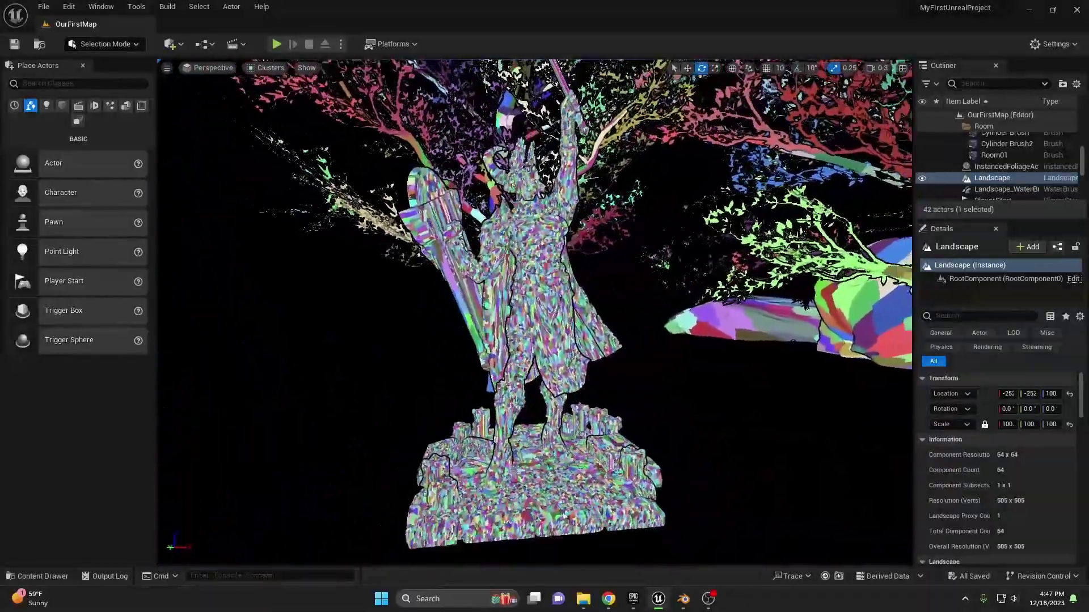
pyautogui.press('s')
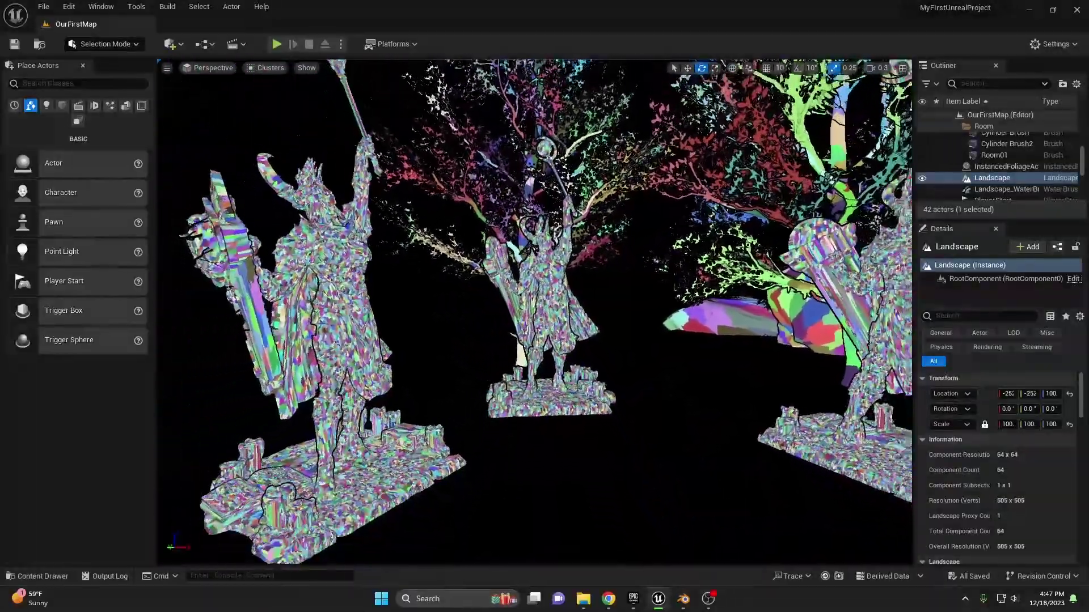
pyautogui.press('s')
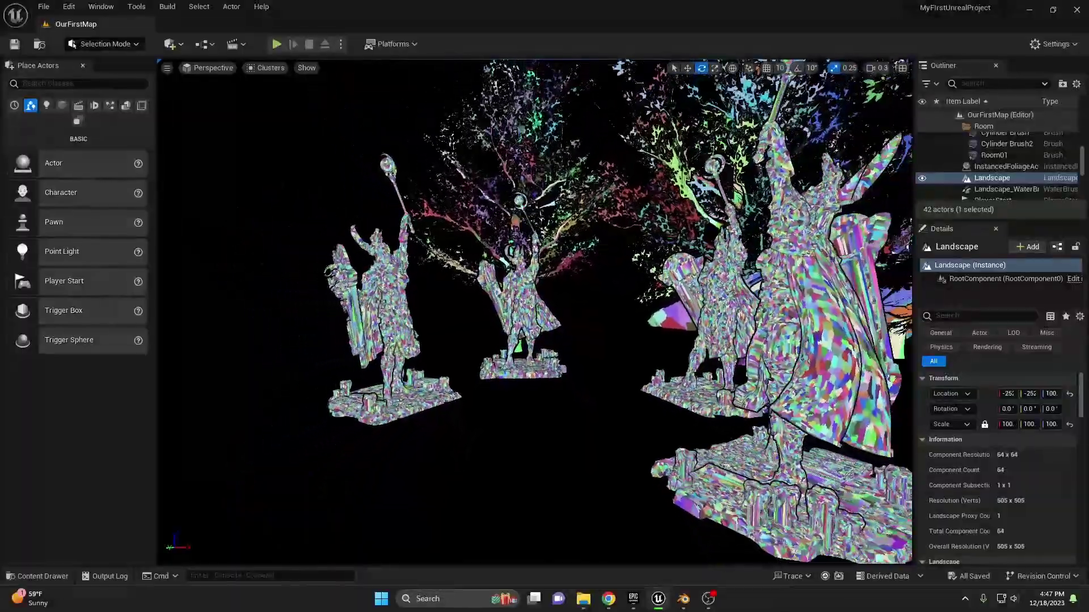
pyautogui.press('s')
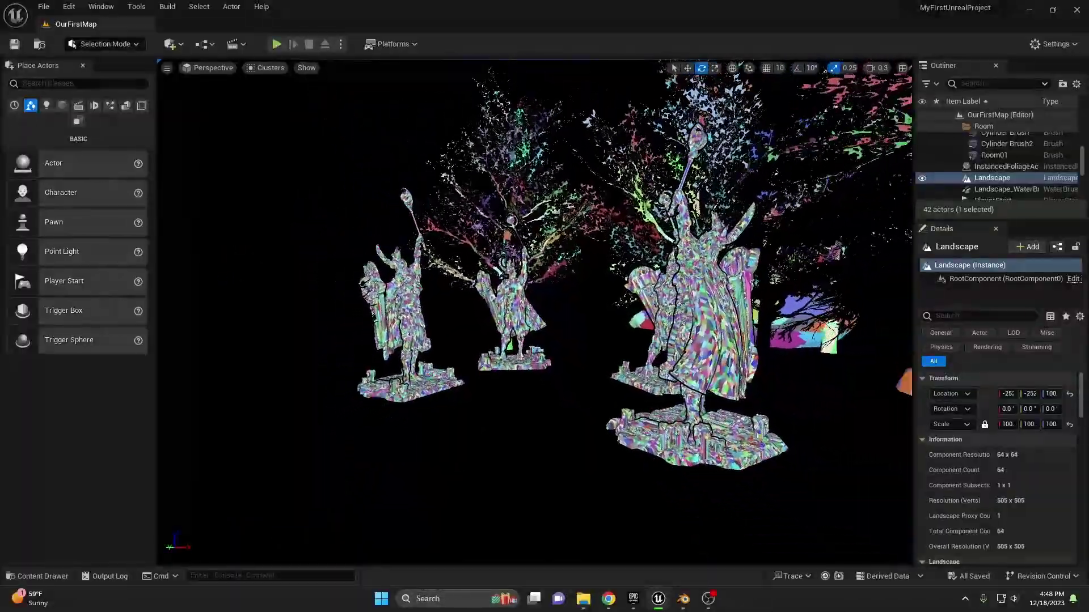
pyautogui.press('w')
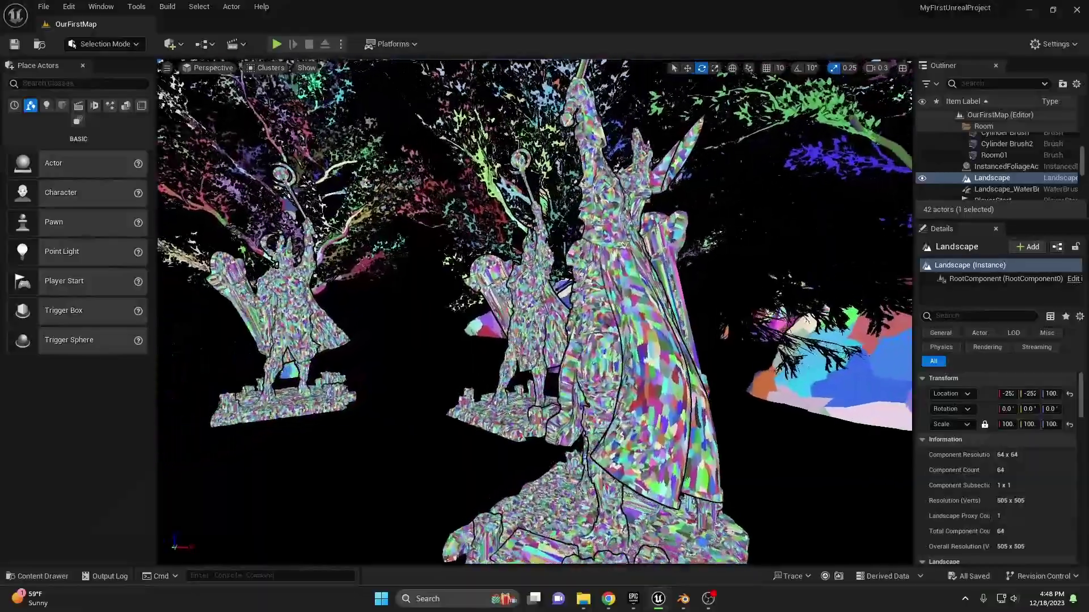
pyautogui.press('w')
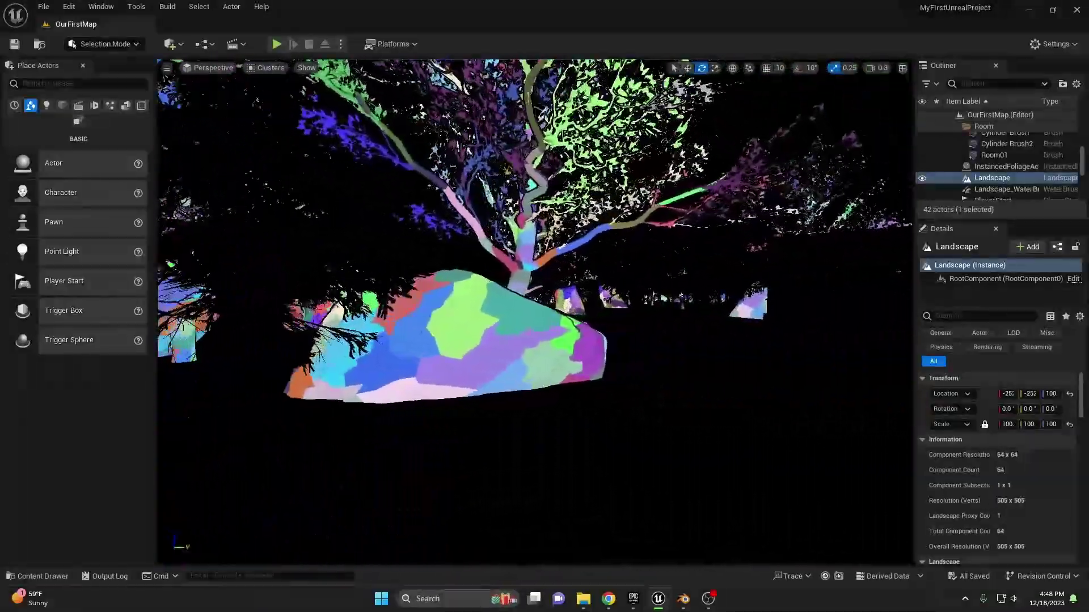
# - Examine how the large rocks' Nanite clusters change with viewing distance and compare them with the statues
pyautogui.moveTo(519, 343); pyautogui.dragTo(499, 344)
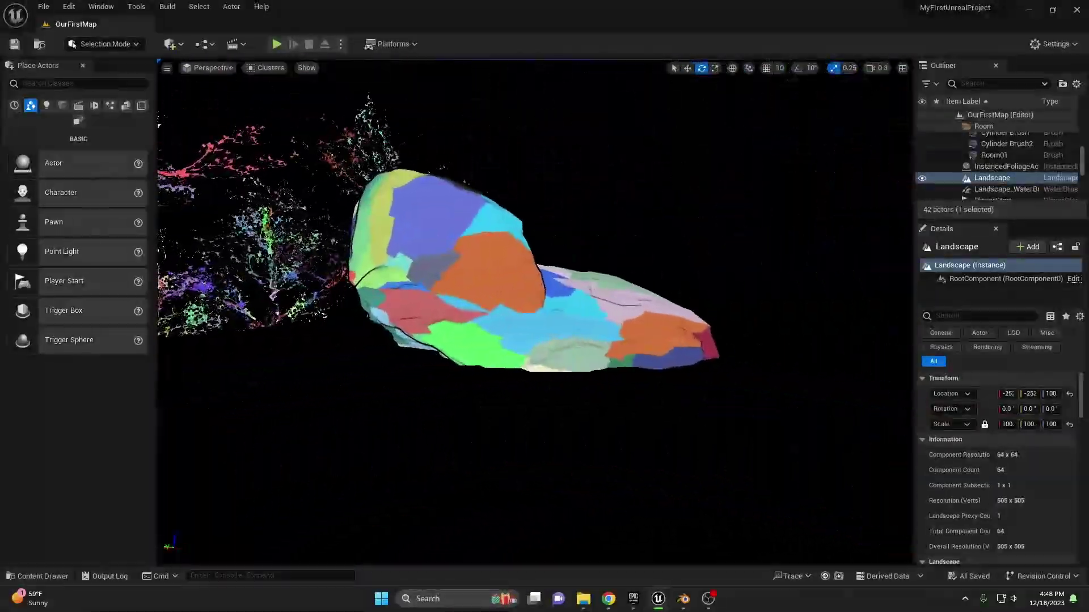
pyautogui.press('w')
pyautogui.moveTo(534, 312); pyautogui.dragTo(521, 283, button='right')
pyautogui.scroll(1, 535, 312)
pyautogui.press('s')
pyautogui.press('s')
pyautogui.press('s')
pyautogui.scroll(1, 524, 276)
pyautogui.press('s')
pyautogui.scroll(1, 524, 275)
pyautogui.press('s')
pyautogui.press('w')
pyautogui.press('w')
pyautogui.press('w')
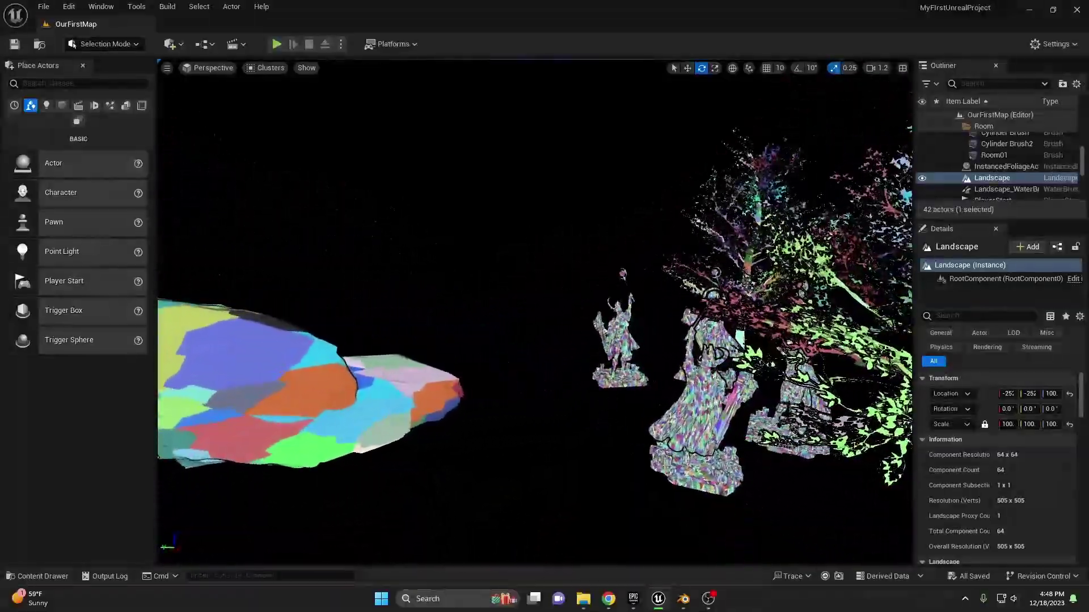
pyautogui.moveTo(533, 329); pyautogui.dragTo(406, 324, button='right')
pyautogui.press('w')
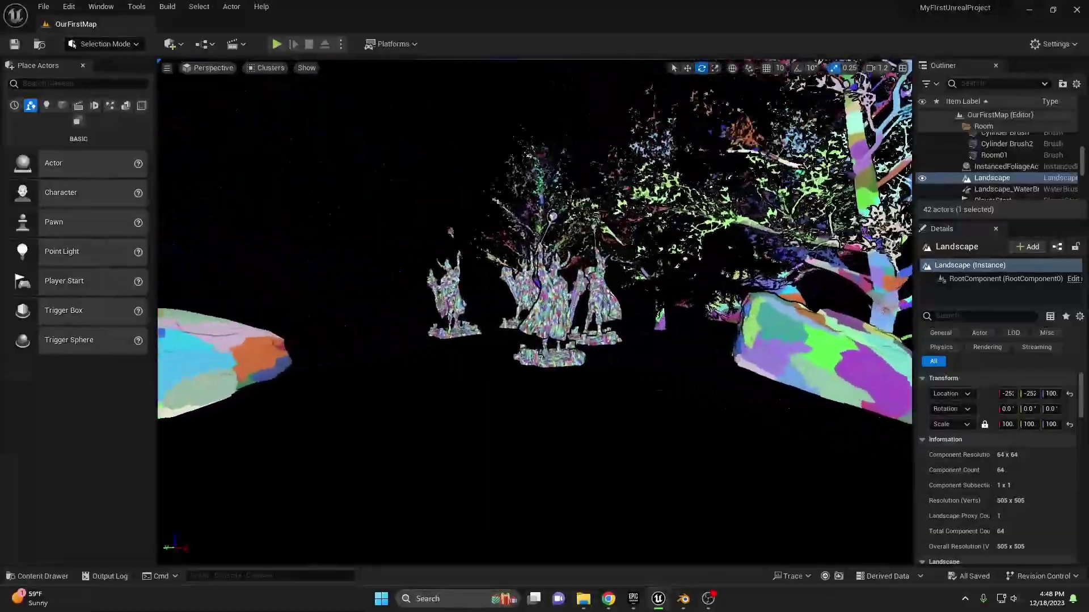
pyautogui.press('w')
pyautogui.moveTo(533, 326); pyautogui.dragTo(522, 326, button='right')
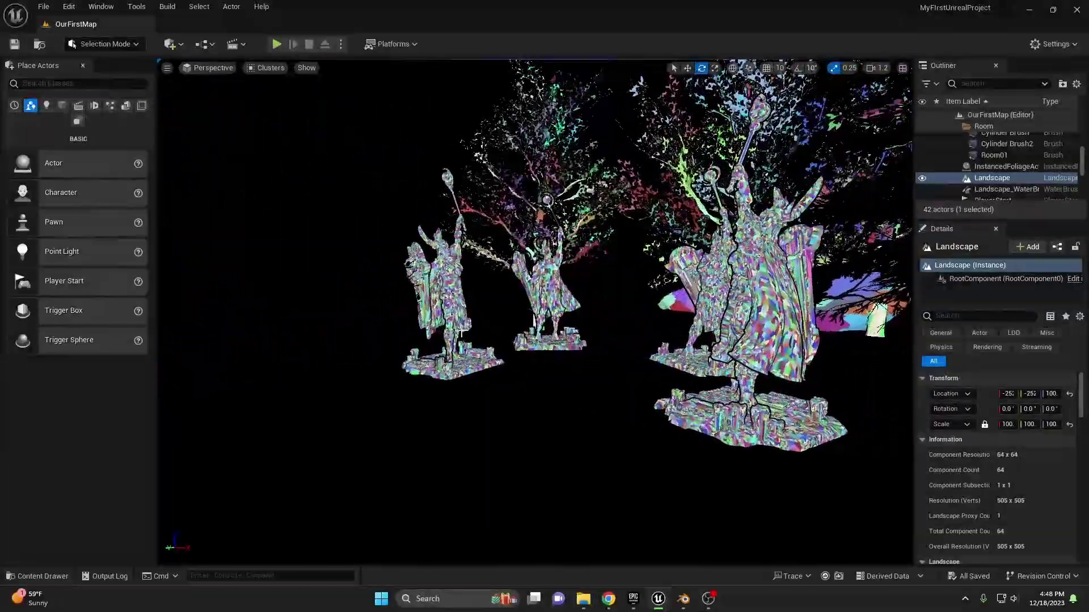
# - Show the level in the Nanite Triangles visualization and inspect the statues' triangle density at different distances
pyautogui.click(267, 71)
pyautogui.moveTo(375, 249)
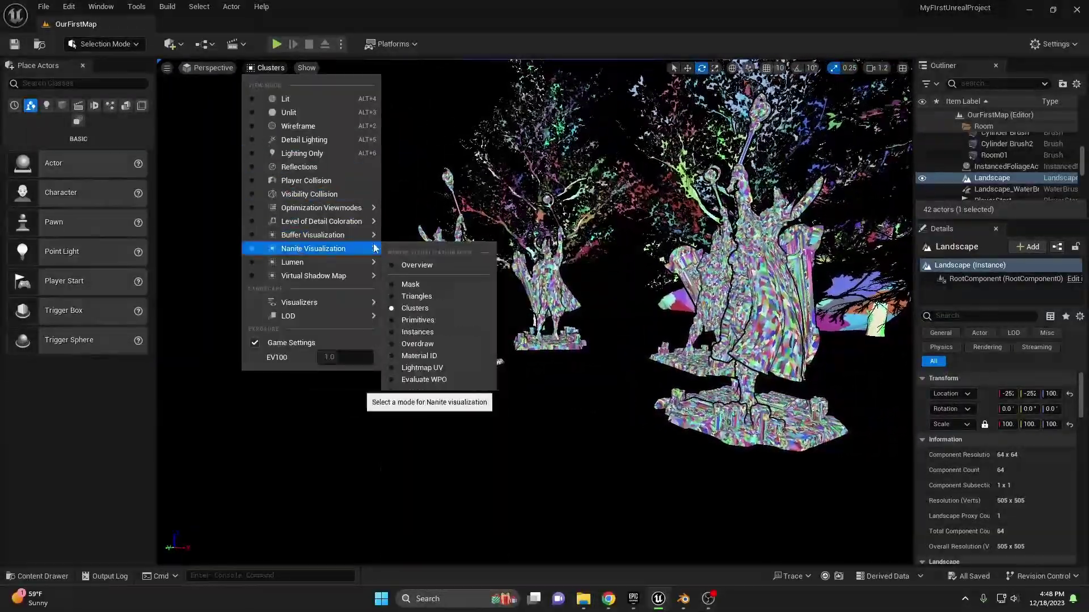
pyautogui.click(423, 298)
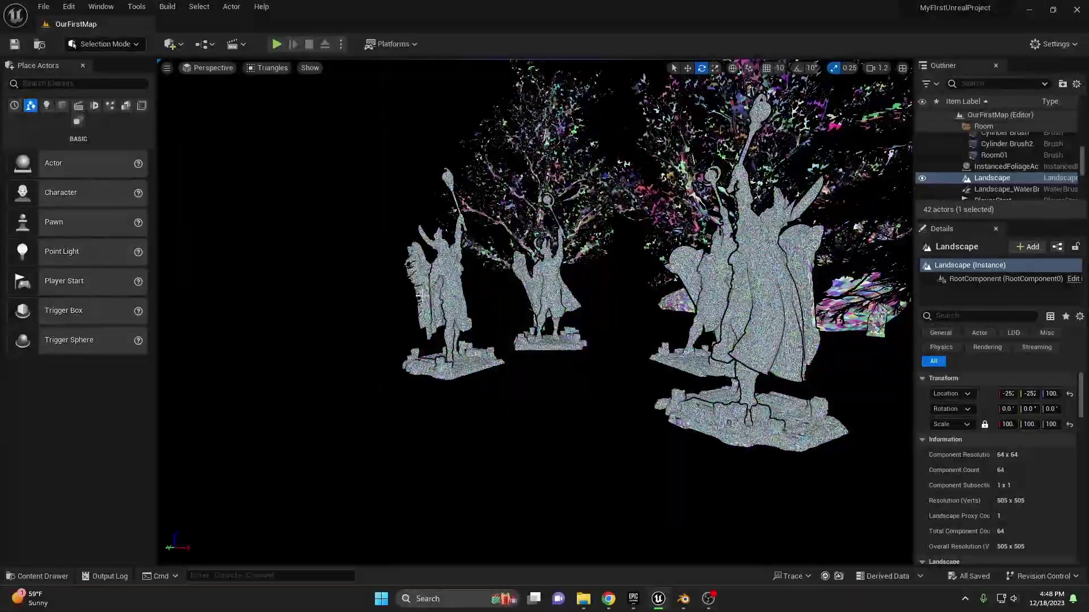
pyautogui.press('w')
pyautogui.moveTo(586, 311)
pyautogui.mouseDown(button='right')
pyautogui.moveTo(652, 305)
pyautogui.moveTo(587, 318)
pyautogui.moveTo(369, 312)
pyautogui.moveTo(598, 321)
pyautogui.mouseUp(button='right')
pyautogui.scroll(3, 586, 310)
pyautogui.press('s')
# - Show the Nanite Overview visualization to compare all Nanite view modes around the statues
pyautogui.click(268, 67)
pyautogui.moveTo(316, 247)
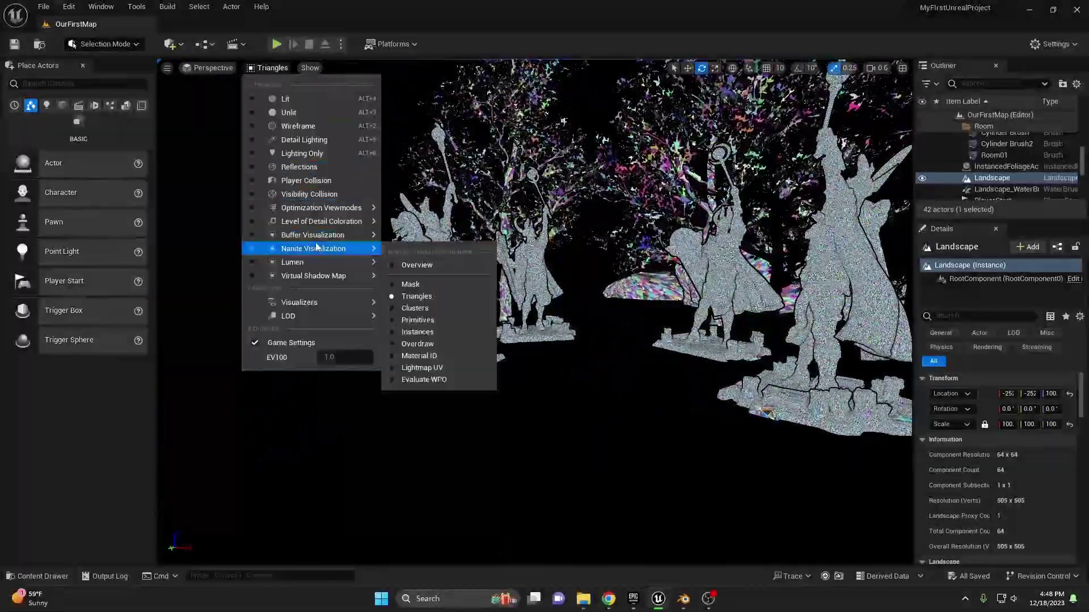
pyautogui.click(411, 267)
pyautogui.moveTo(789, 349); pyautogui.dragTo(790, 348, button='right')
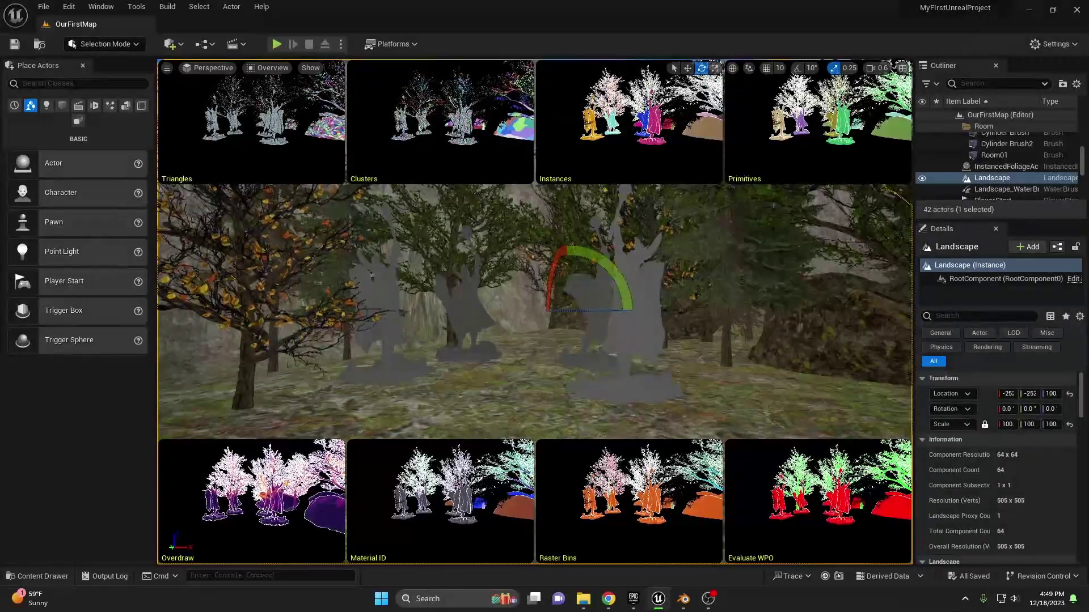
# - Return the viewport to Lit mode and play the level, walking the character among the four statues
pyautogui.click(273, 69)
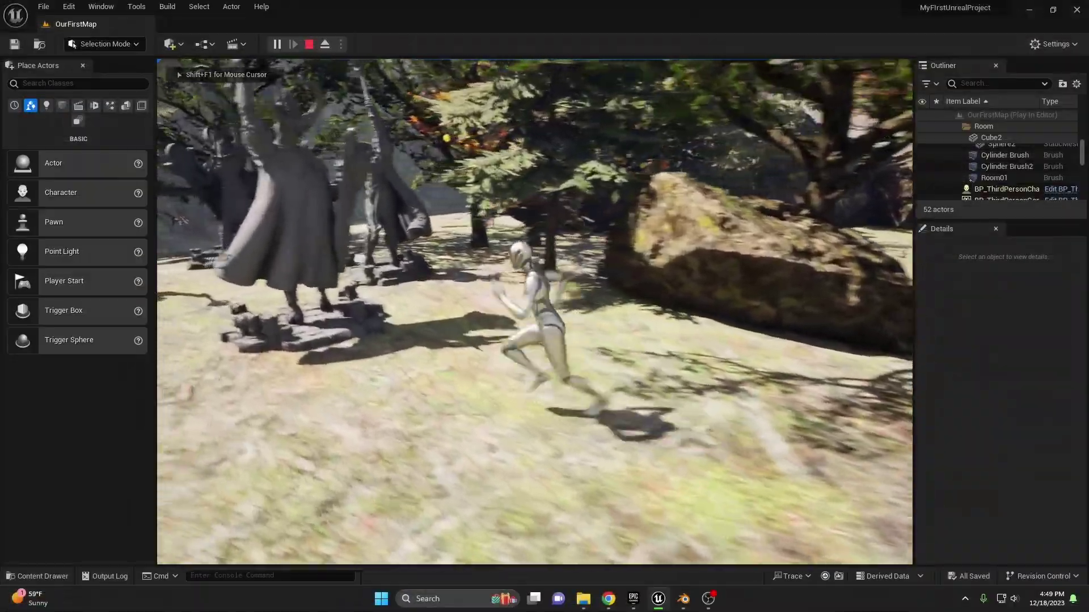
pyautogui.press('w')
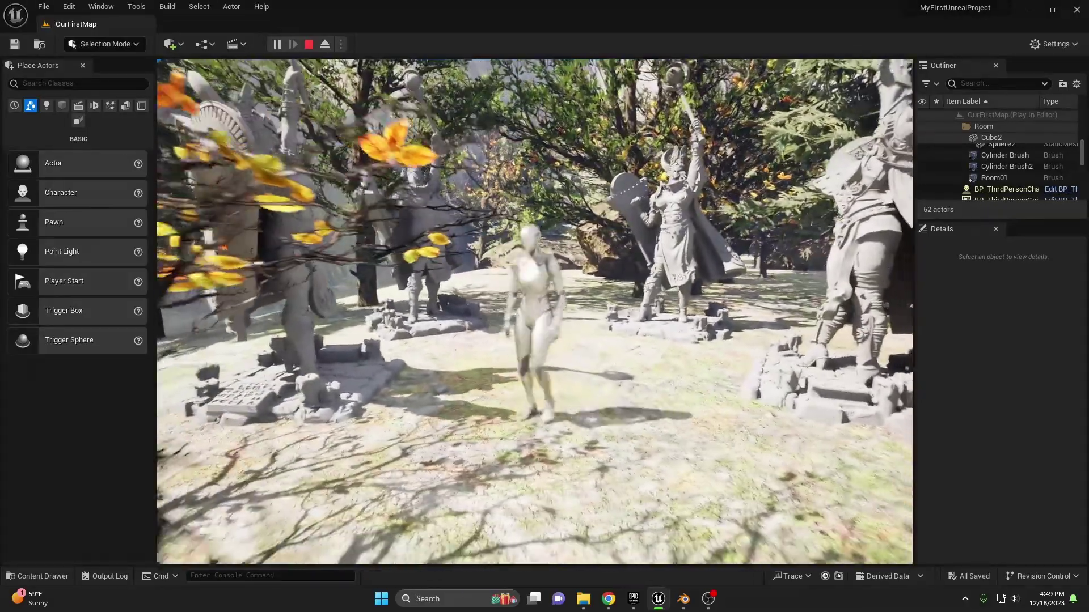
pyautogui.press('s')
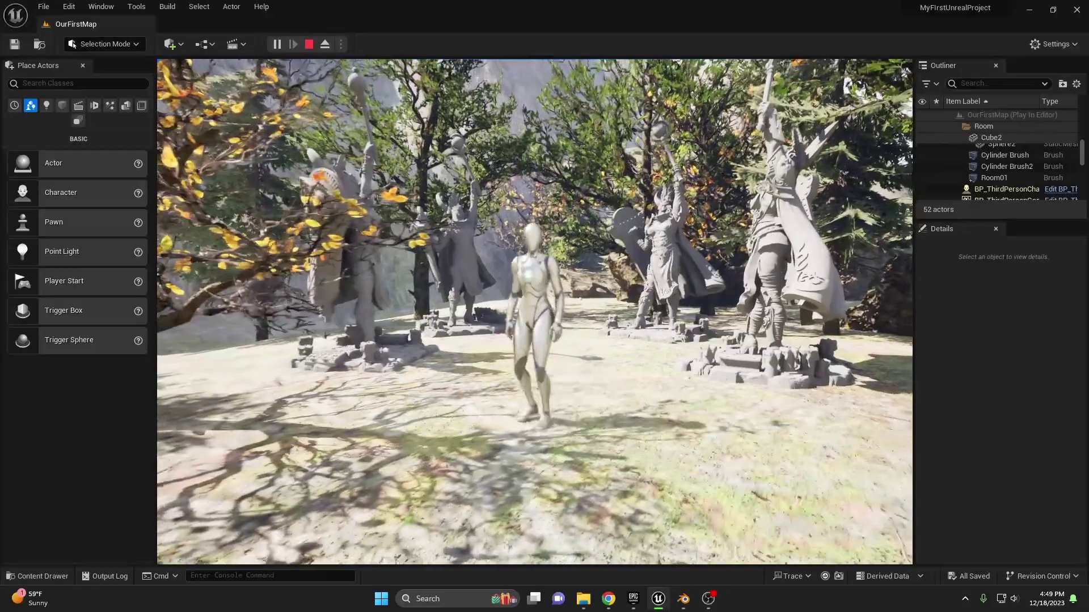